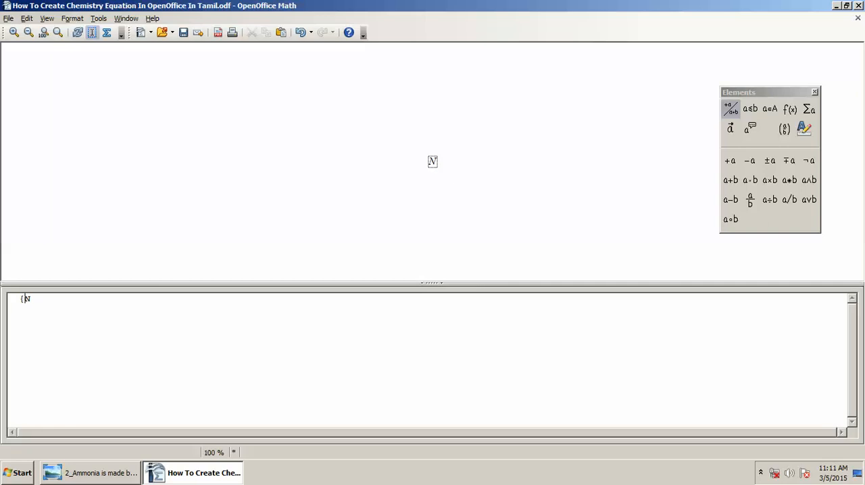
- Enclose the N in curly braces and prefix it with nitalic size 30 in the formula code
key("End")
type("}")
key("Home")
type("nitalic size 30")
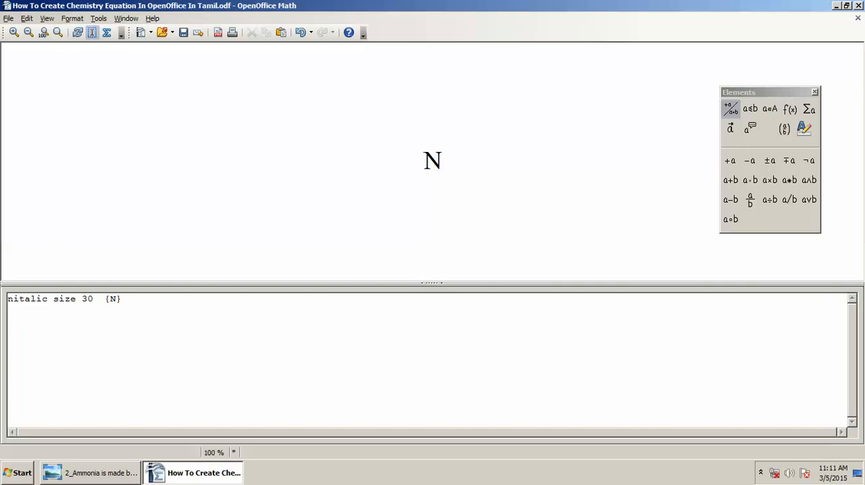
- Check the reference equation in Windows Photo Viewer and give N the subscript 2 using sub 2 inside the braces
key("alt+Tab")
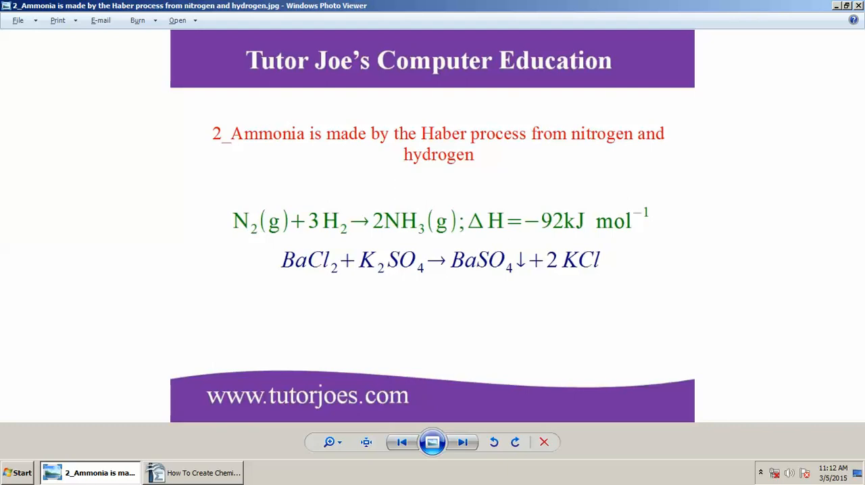
key("alt+Tab")
left_click(116, 299)
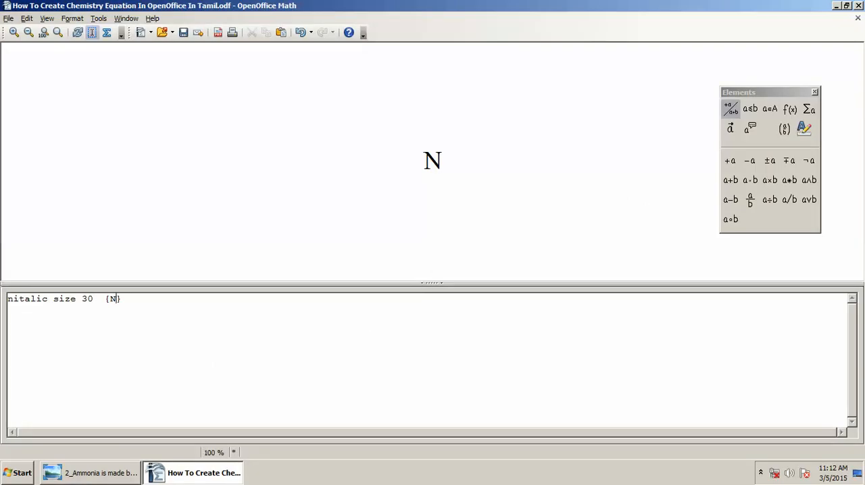
type("sub 2")
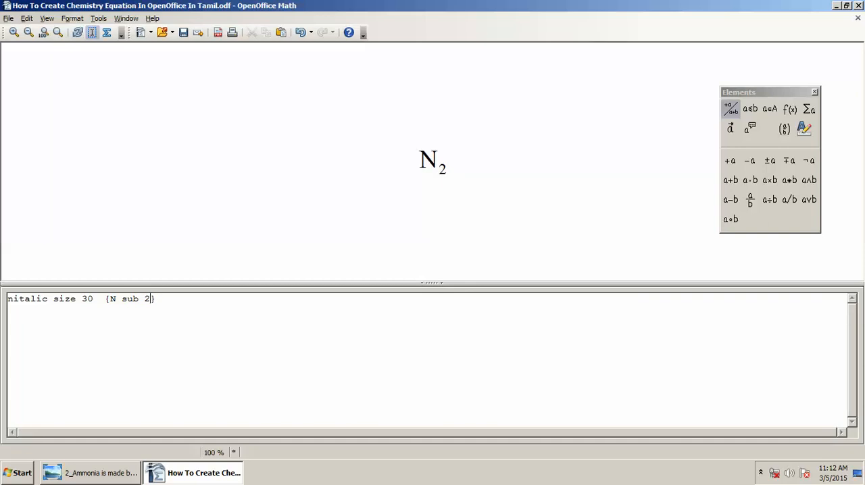
- Following the reference image, add the state symbol (g) after N sub 2 and save the formula
key("alt+Tab")
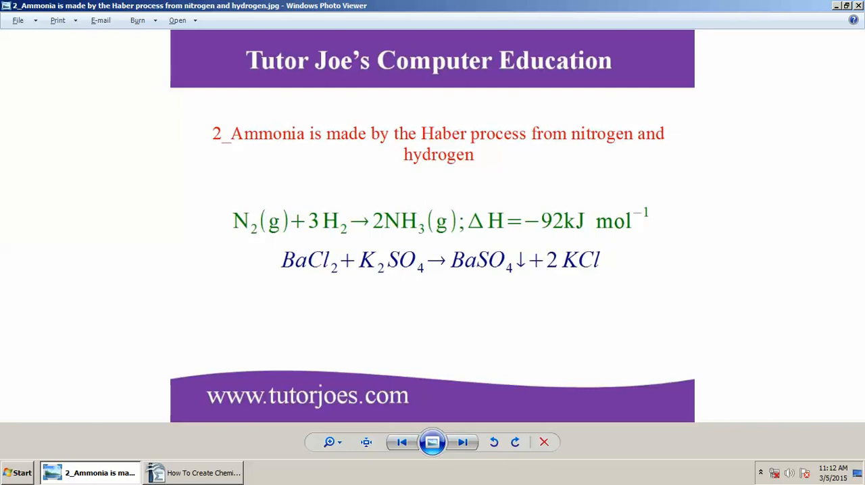
key("alt+Tab")
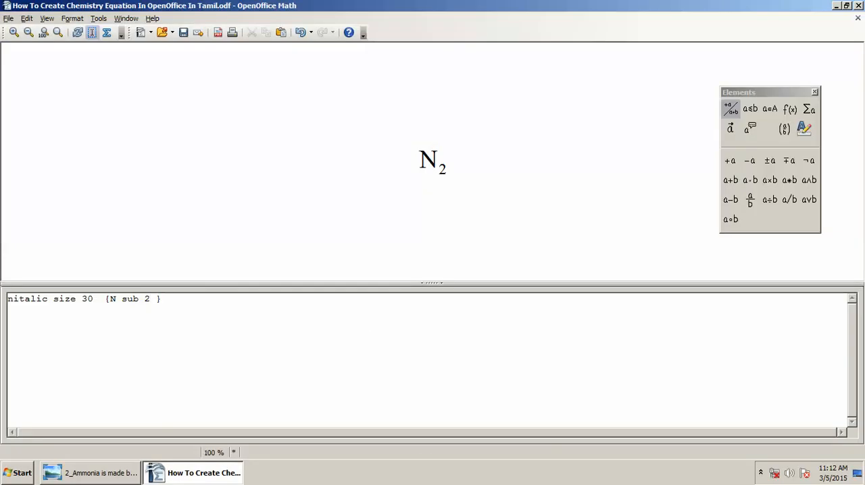
type("()")
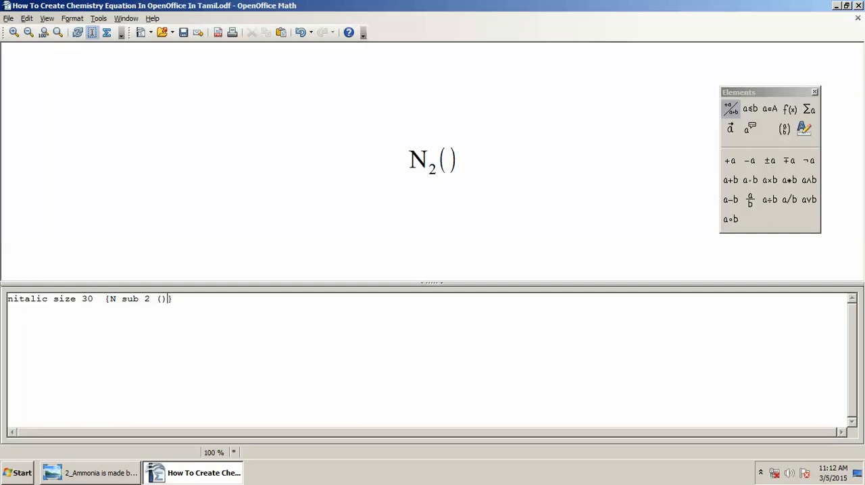
key("ctrl+s")
type("g")
- Following the reference image, append + 3 H sub 2 after (g) inside the braces
key("alt+Tab")
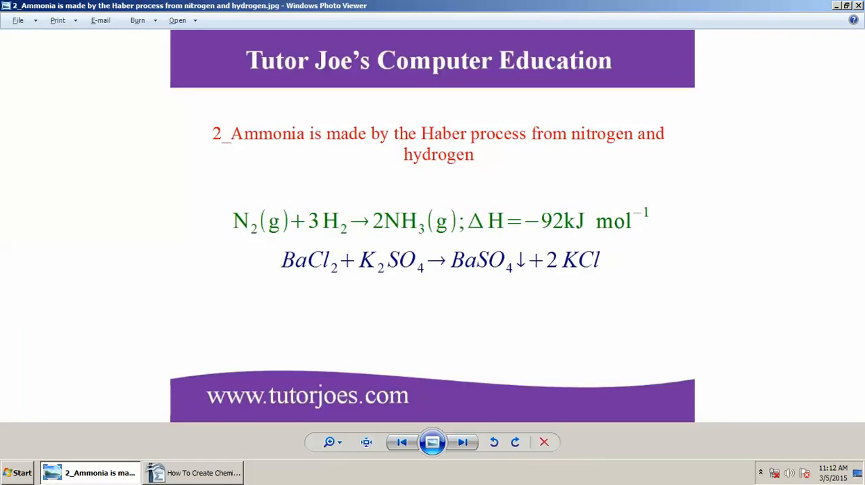
key("alt+Tab")
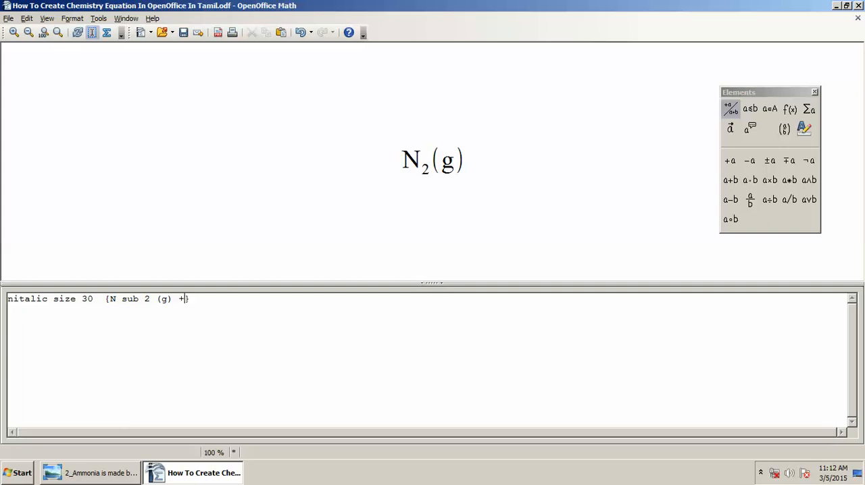
type("+ ")
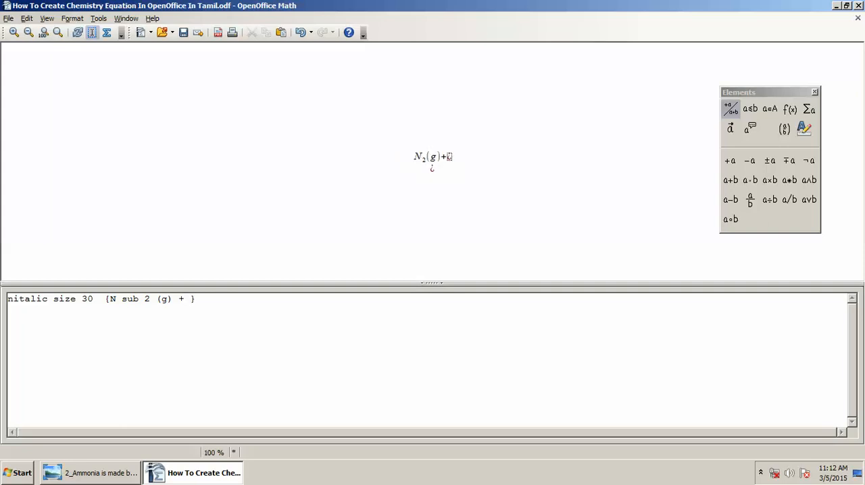
type("3")
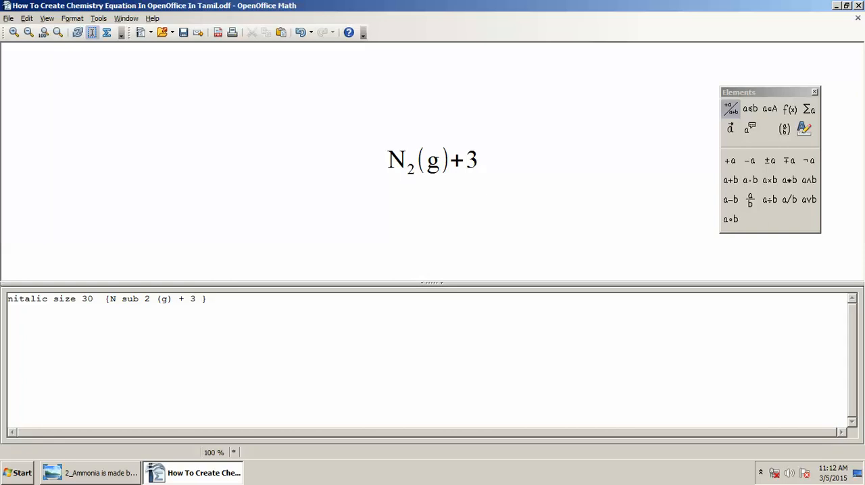
type(" H ")
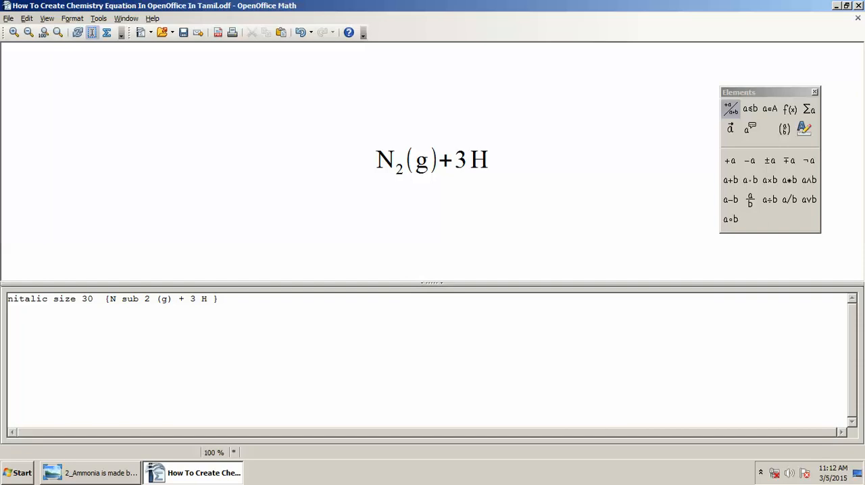
type("sub")
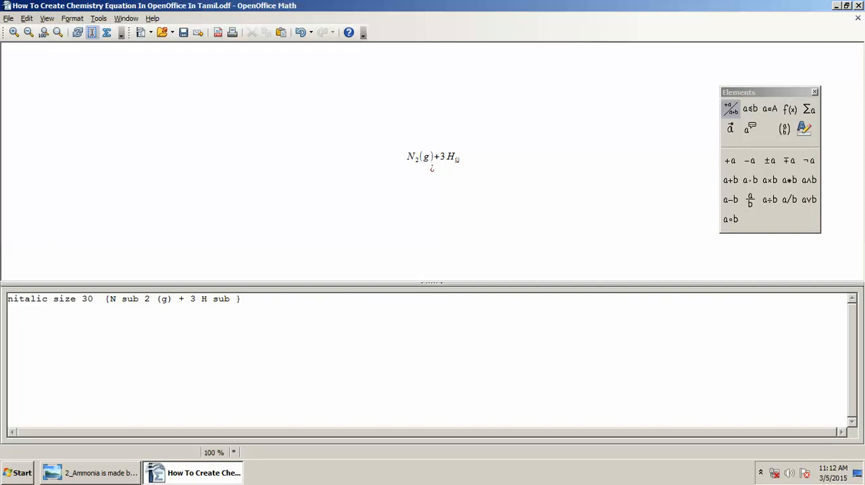
type("2")
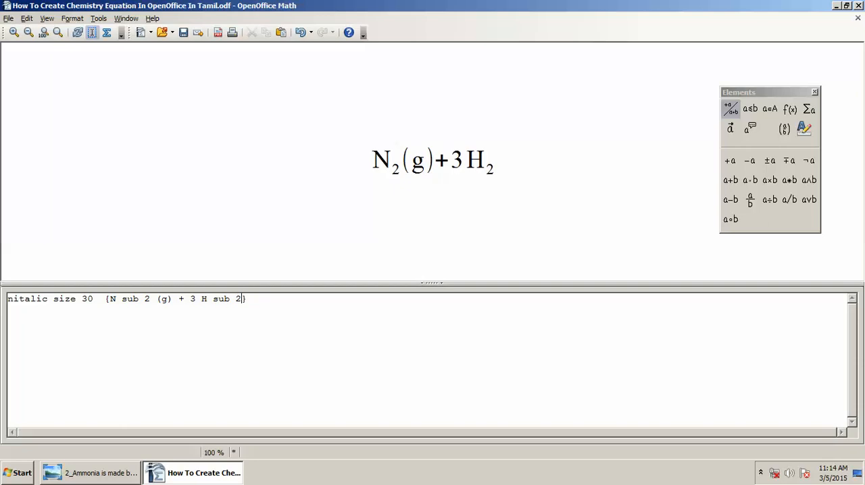
- Following the reference image, add the reaction arrow after H sub 2 with the toward command
key("alt+Tab")
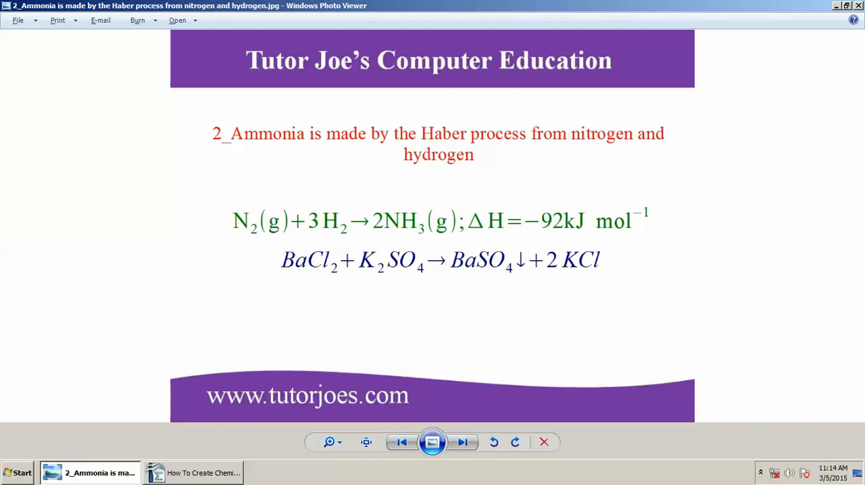
key("alt+Tab")
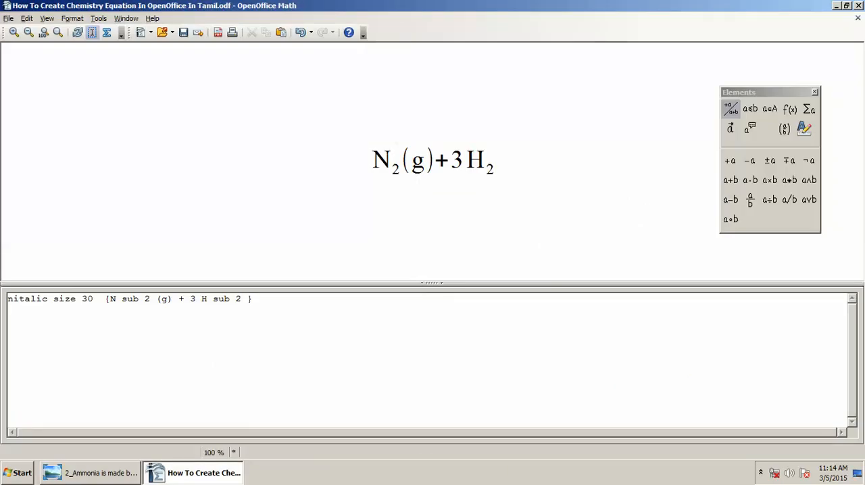
type("towards")
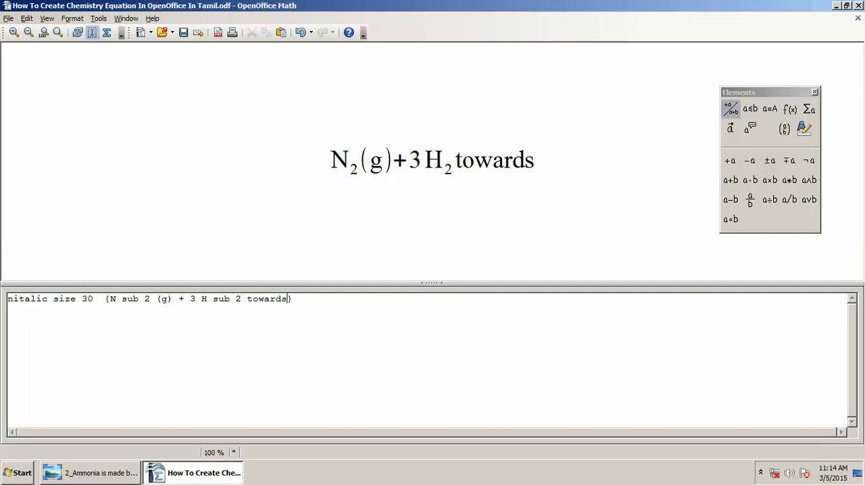
key("BackSpace")
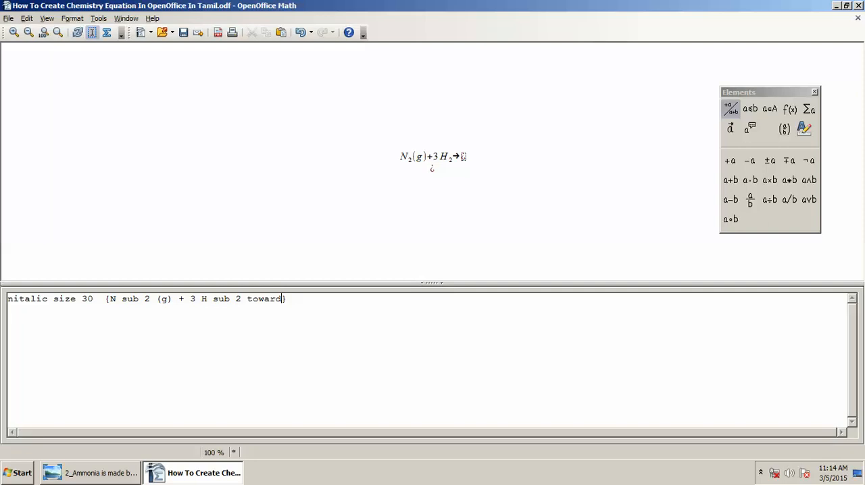
- Following the reference image, add the product 2 NH sub 3 after the reaction arrow
key("alt+Tab")
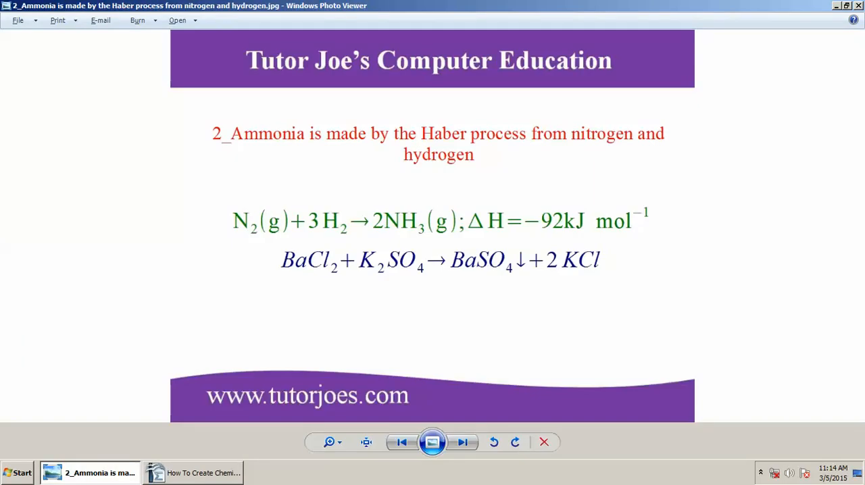
key("alt+Tab")
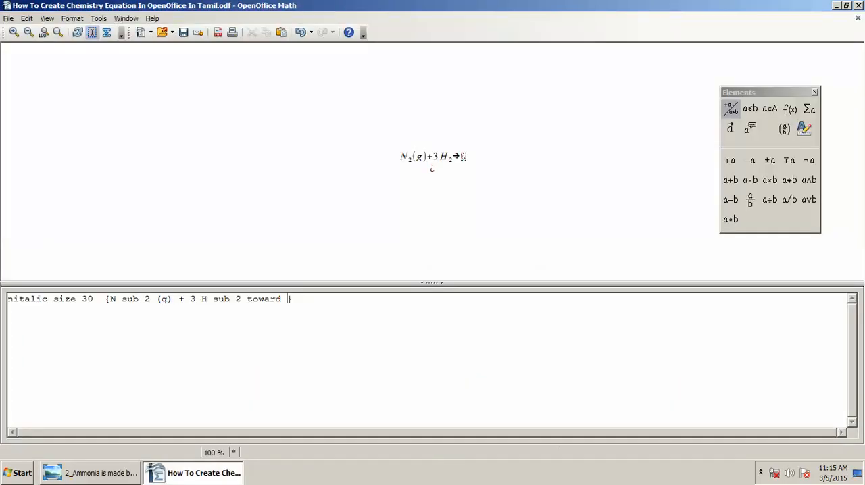
type("2 ")
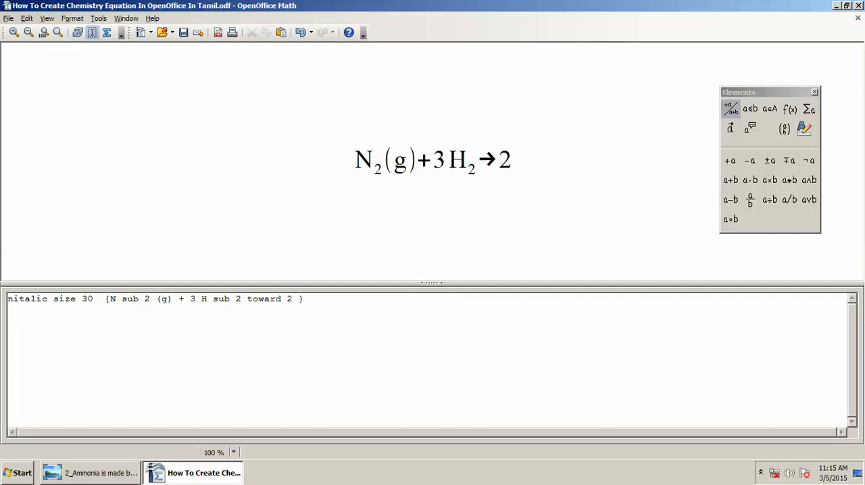
type("N")
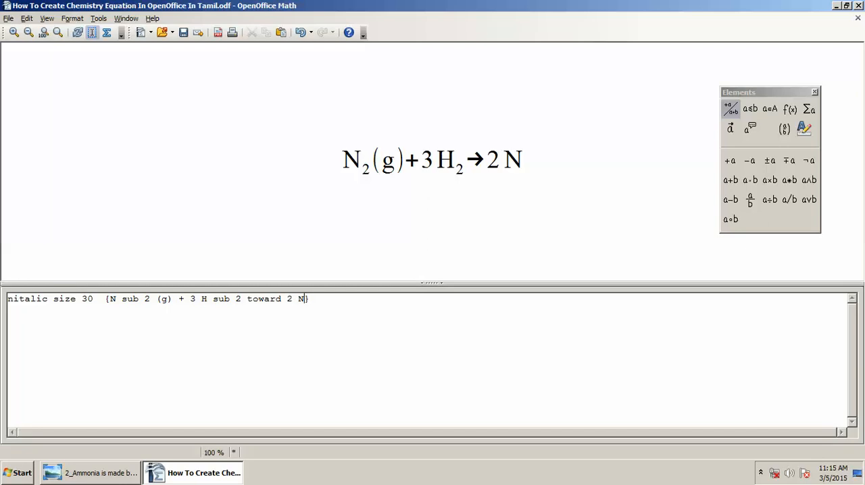
type("H ")
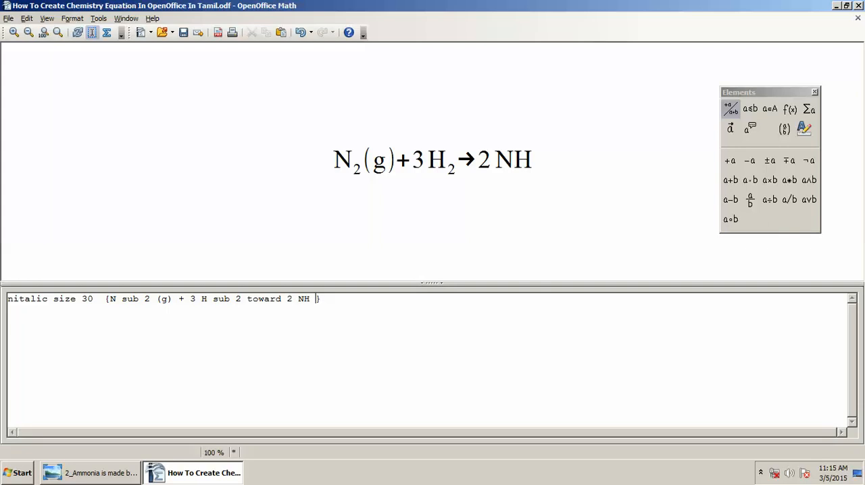
type("sub 3")
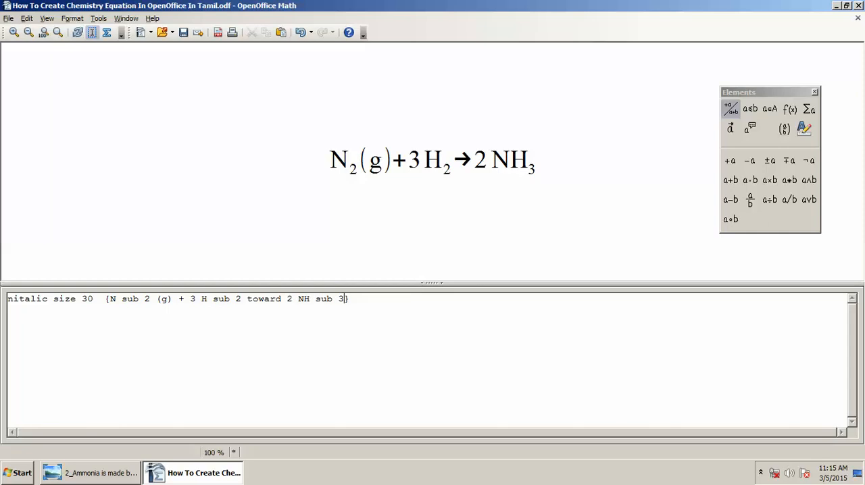
- Following the reference image, add the state symbol (g) directly after NH sub 3
key("alt+Tab")
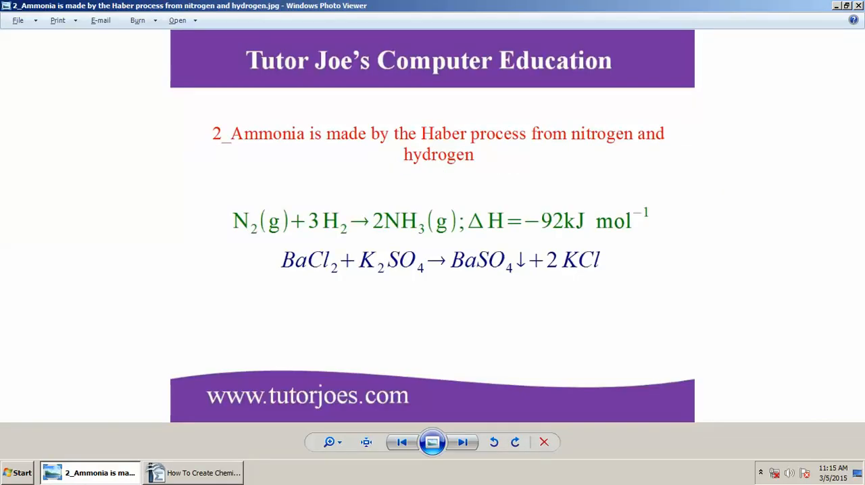
key("alt+Tab")
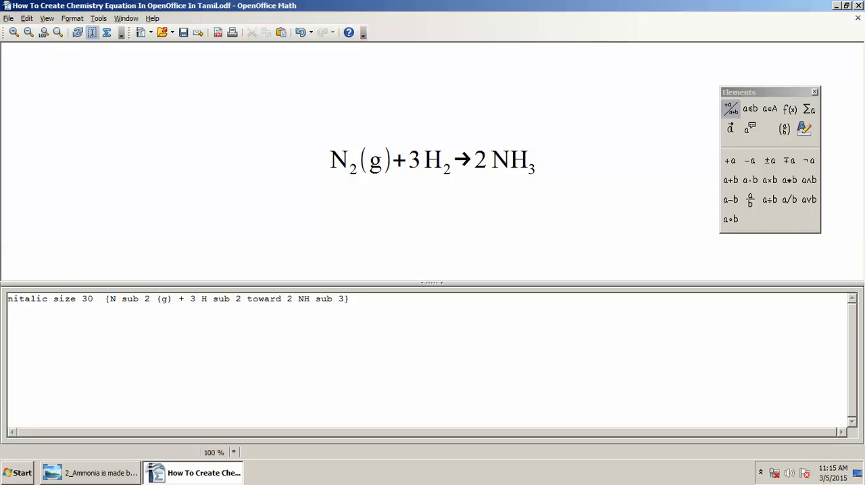
type("()")
key("Left")
type("g")
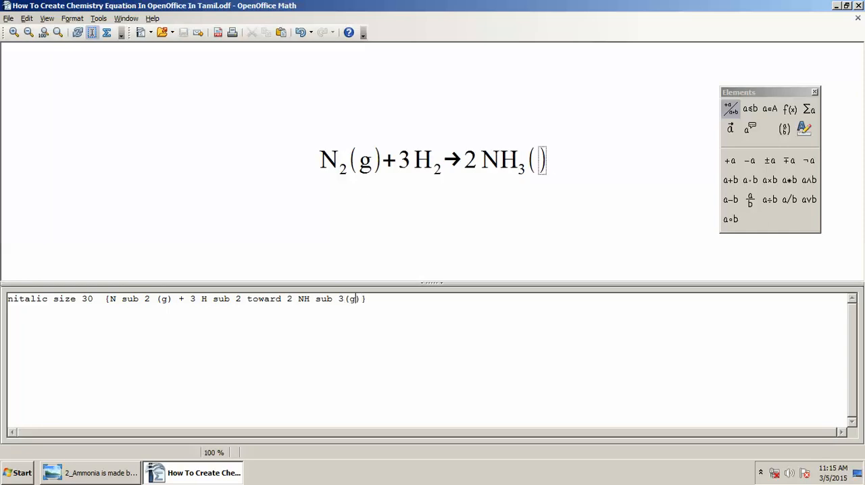
- Following the reference image, append a semicolon and the delta symbol %DELTA after the product's (g)
key("alt+Tab")
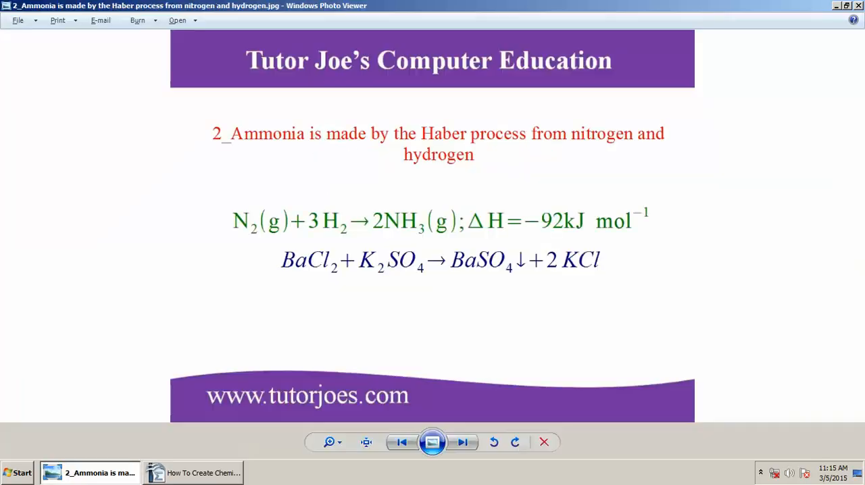
key("alt+Tab")
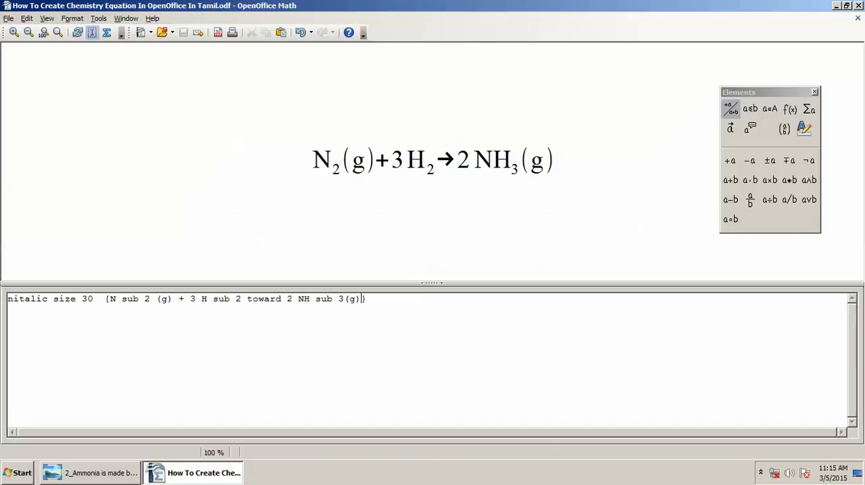
type(";")
key("alt+Tab")
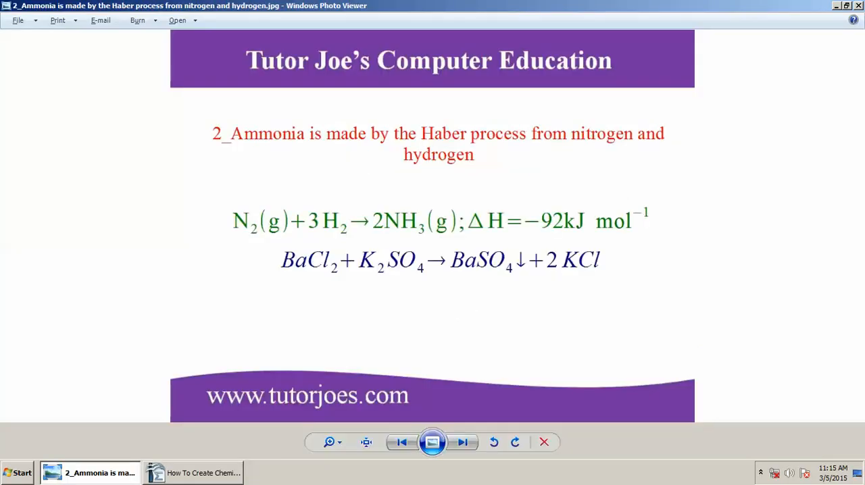
key("alt+Tab")
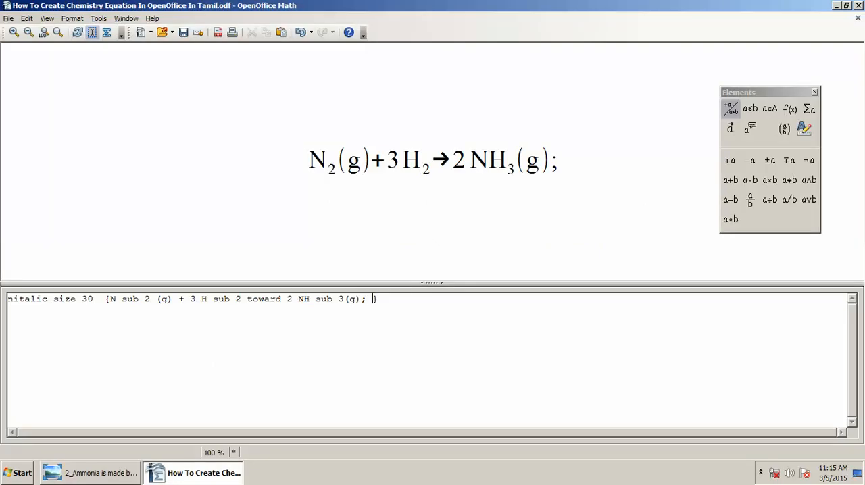
type("%DELTA")
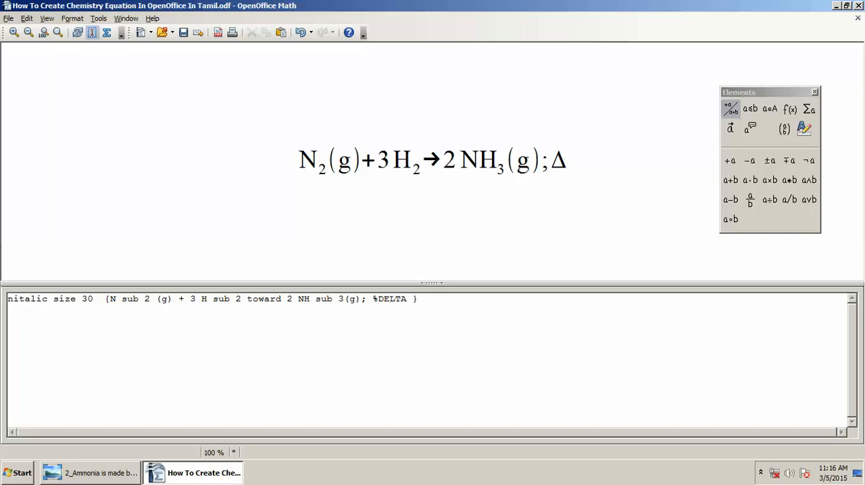
- Following the reference image, extend the enthalpy term after %DELTA with H = -92kJ
key("alt+Tab")
key("alt+Tab")
type("H =")
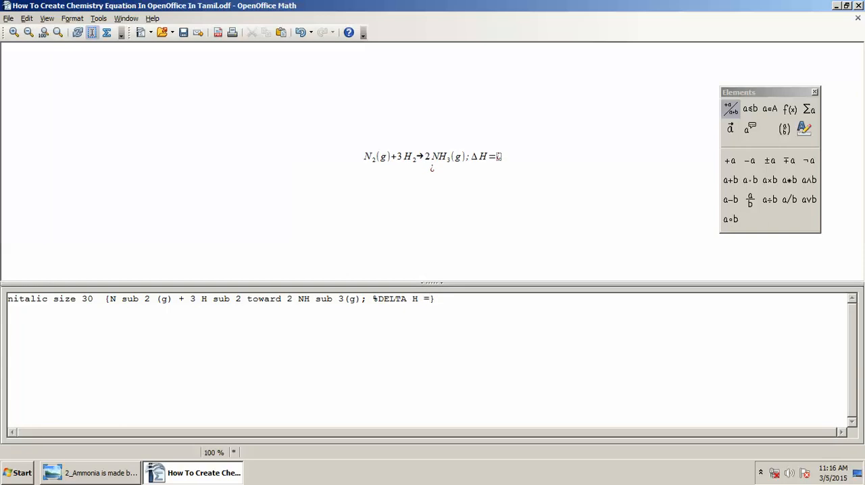
key("alt+Tab")
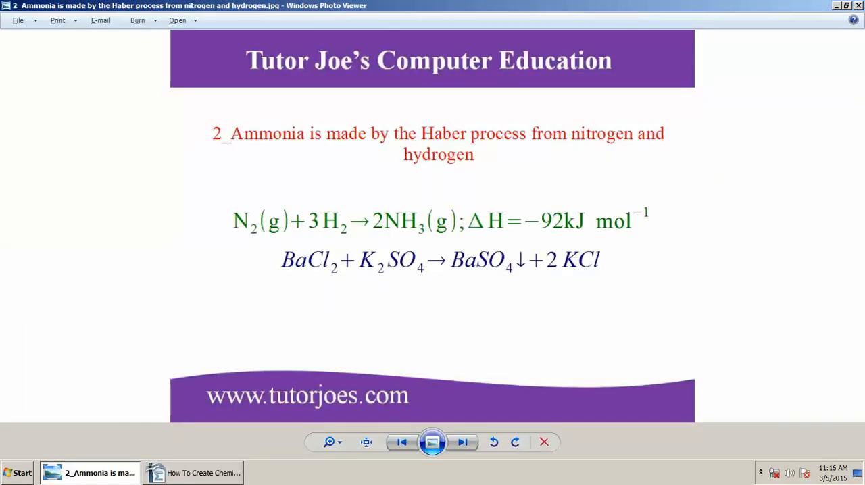
key("alt+Tab")
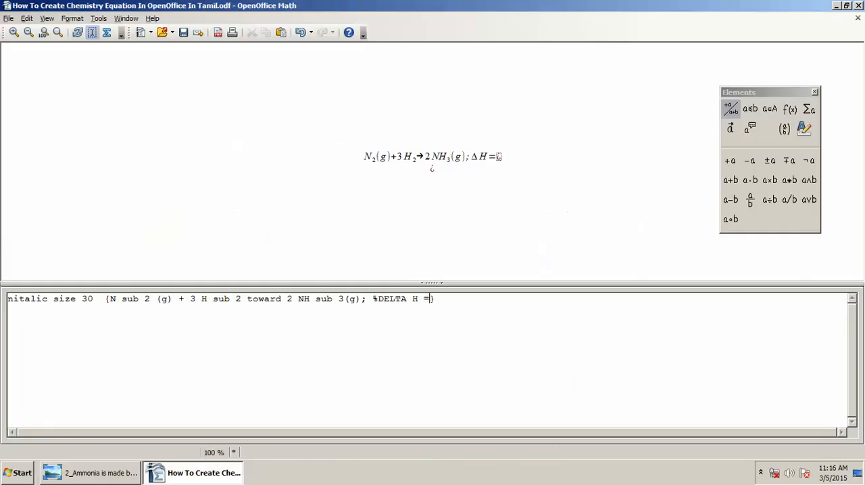
type("-92")
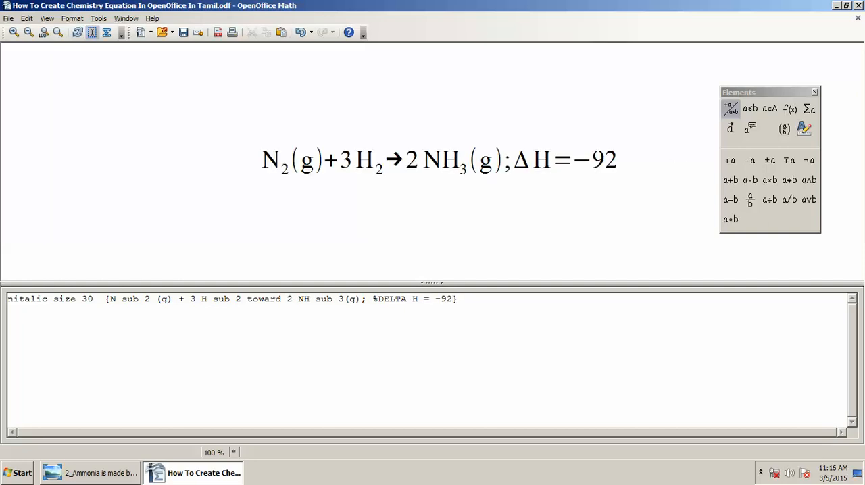
type("kJ")
- Following the reference image, add mol with the superscript -1 after 92kJ, using the sup command
key("alt+Tab")
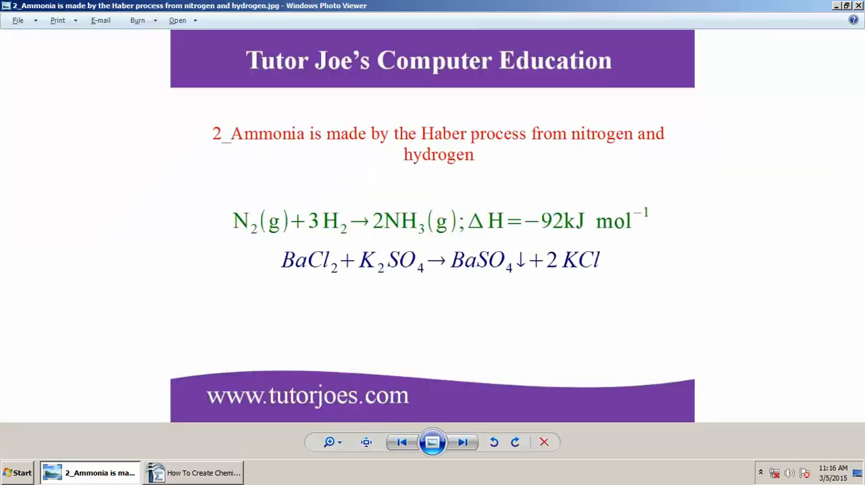
key("alt+Tab")
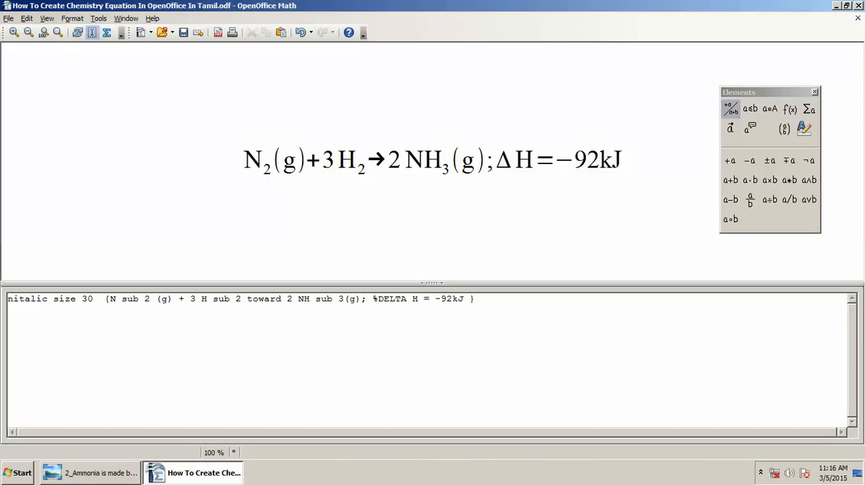
type("mol")
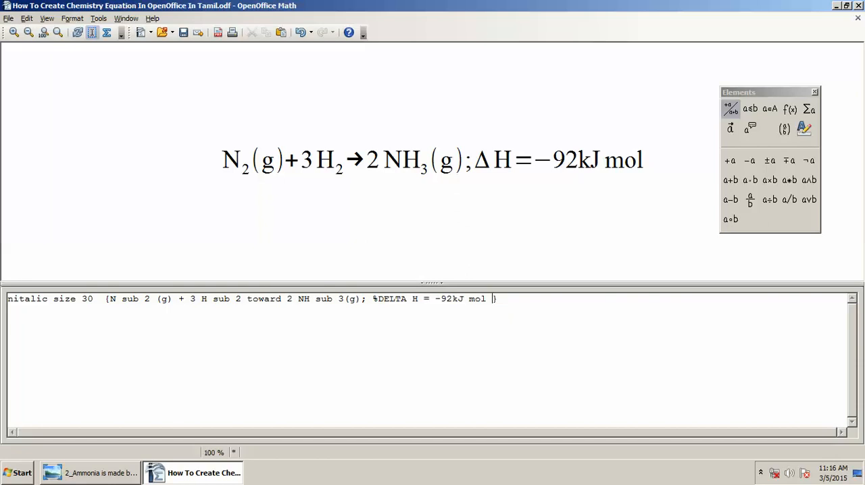
type("sup")
key("Return")
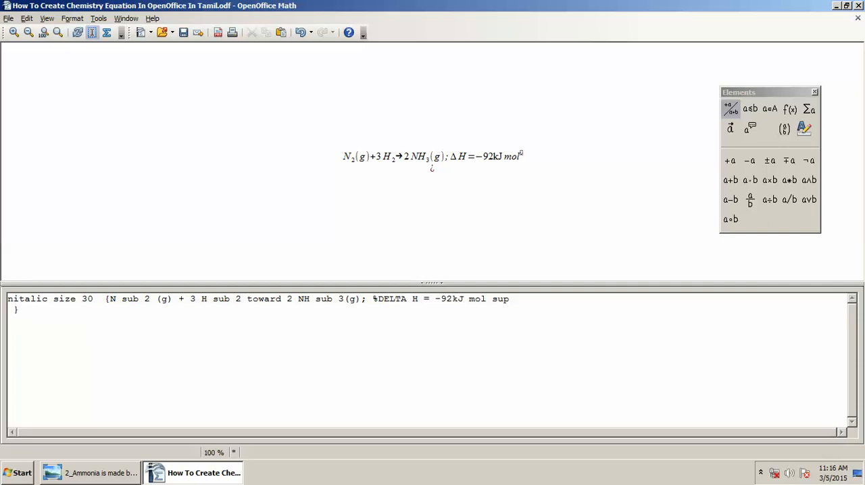
type("-1")
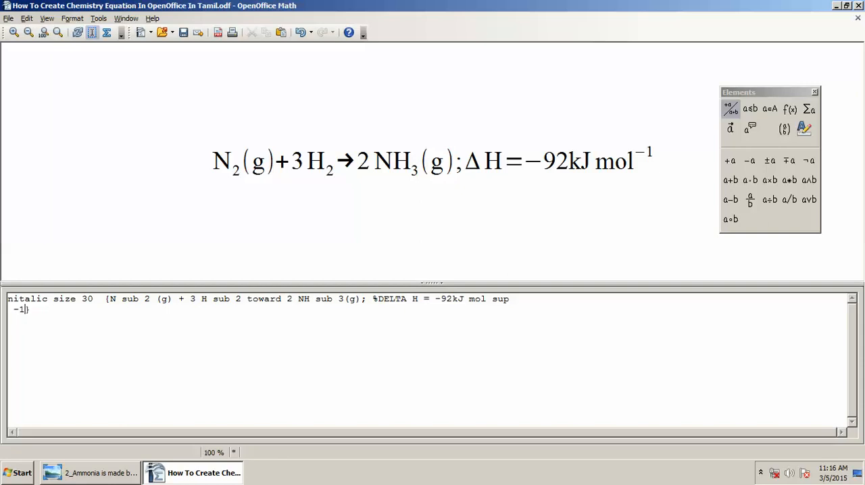
key("alt+Tab")
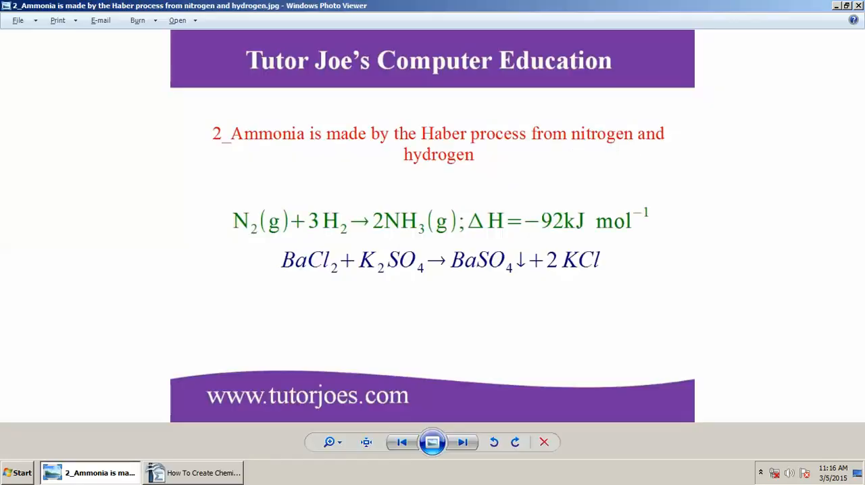
key("alt+Tab")
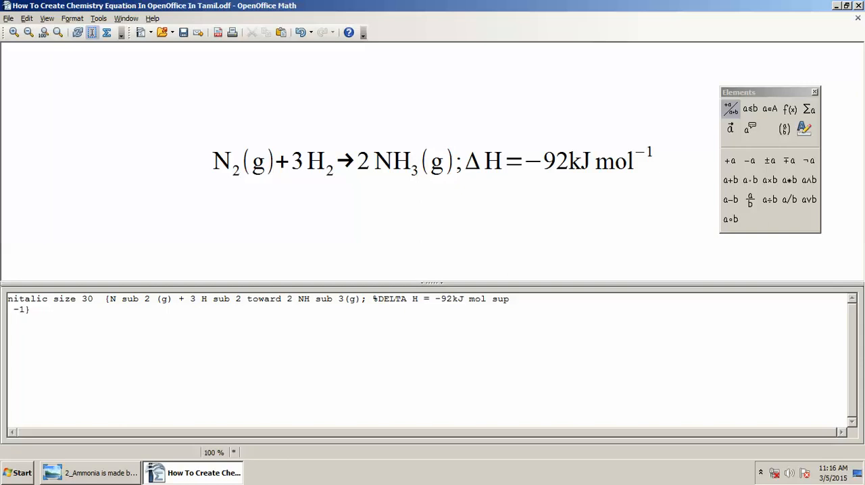
- Save the document and colour the whole ammonia equation green by putting color green before nitalic
key("Left")
key("ctrl+s")
type("color ")
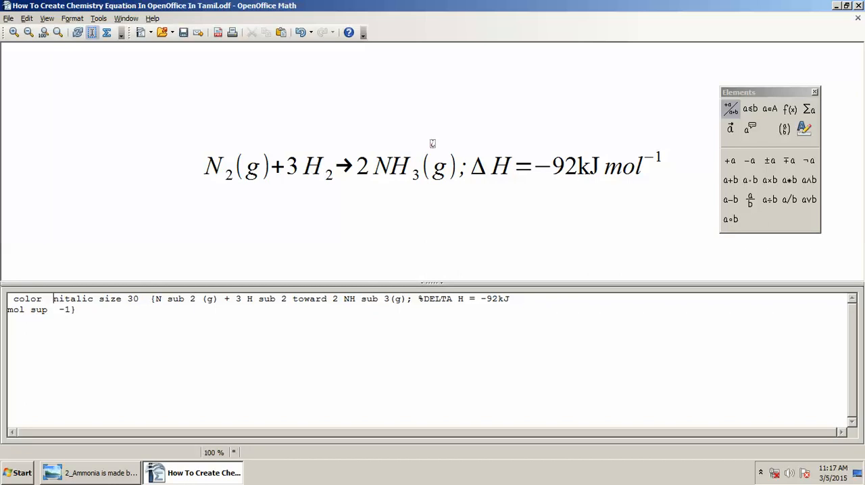
type(" green")
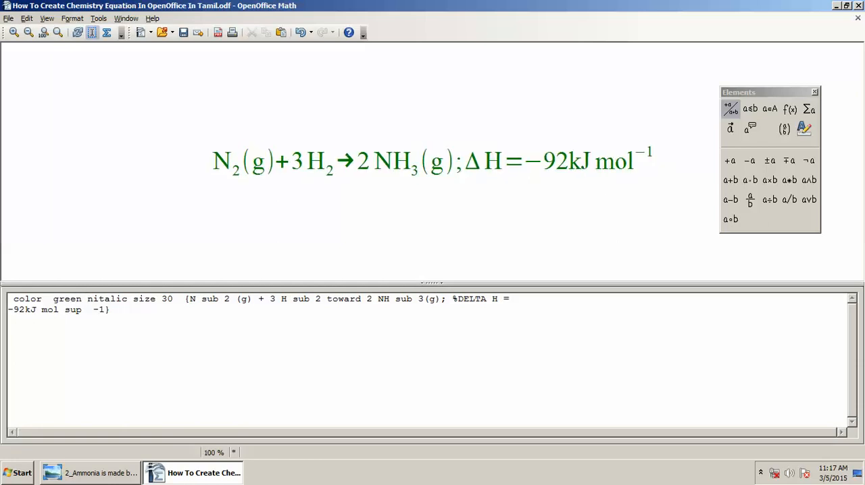
- After checking the reference image, add a newline command below the ammonia equation for a second equation
key("alt+Tab")
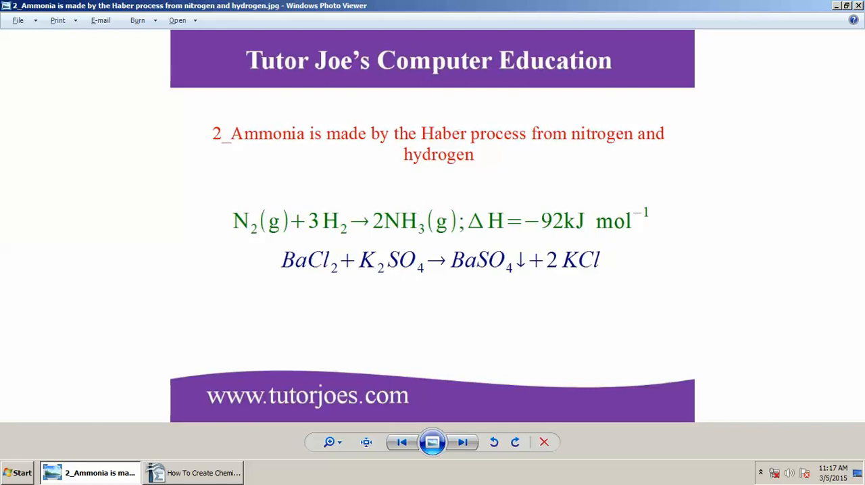
key("alt+Tab")
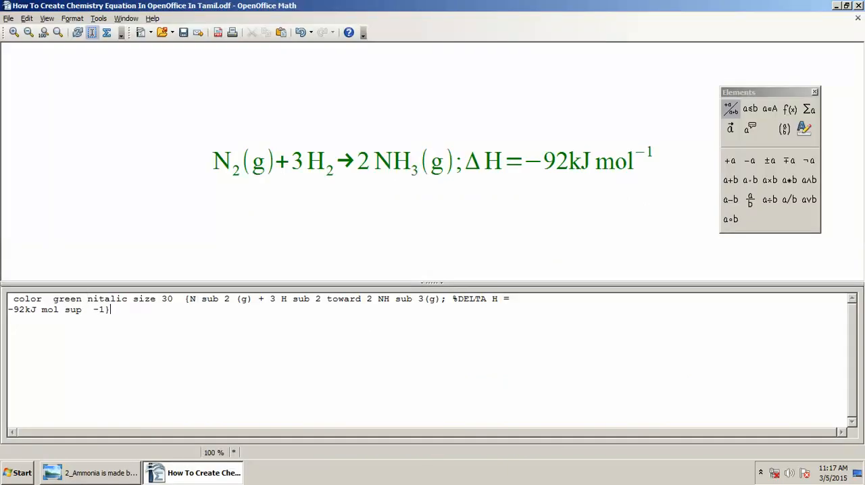
type("newline")
key("Return")
type("c")
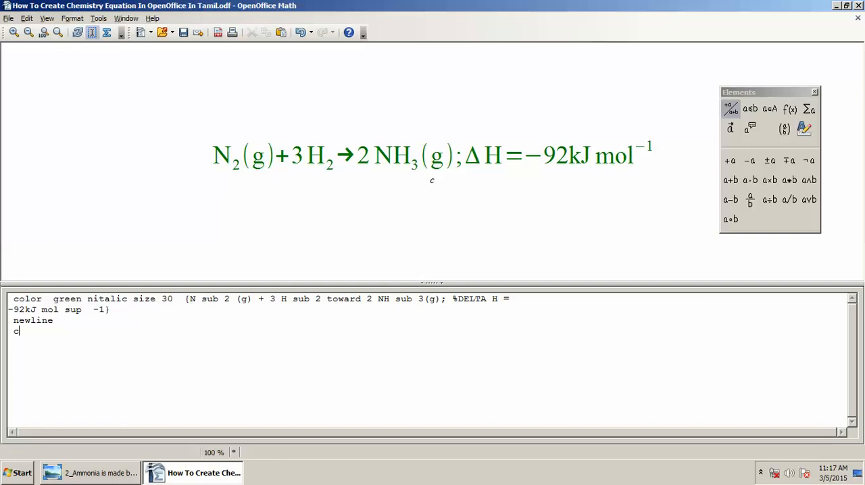
key("BackSpace")
- Set up the second equation line with size 30 nitalic and an empty pair of braces, and save the document
type("size 30")
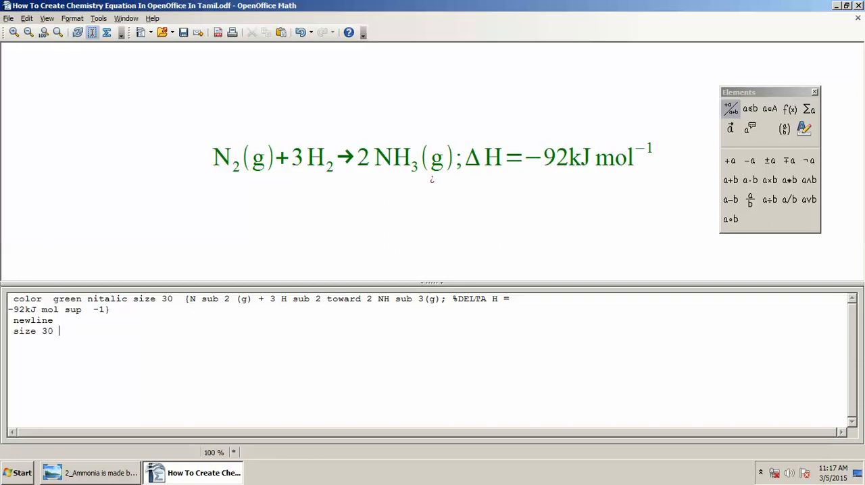
type(" no")
key("BackSpace")
type("it")
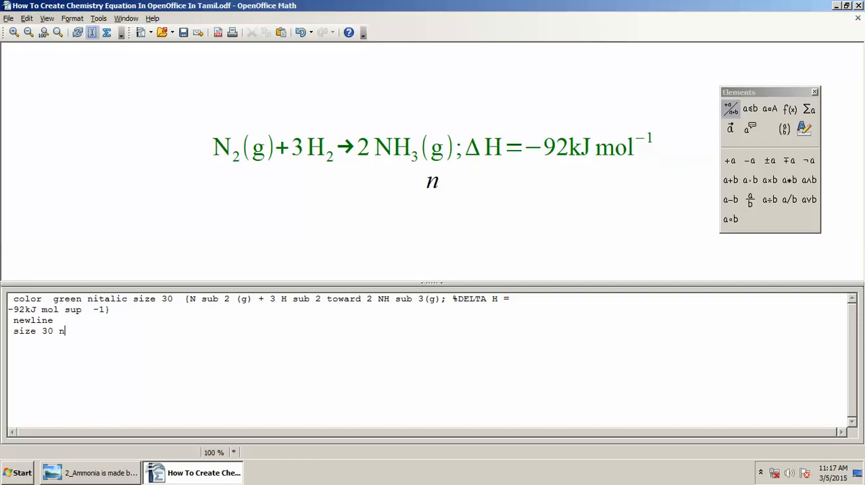
type("alic{}")
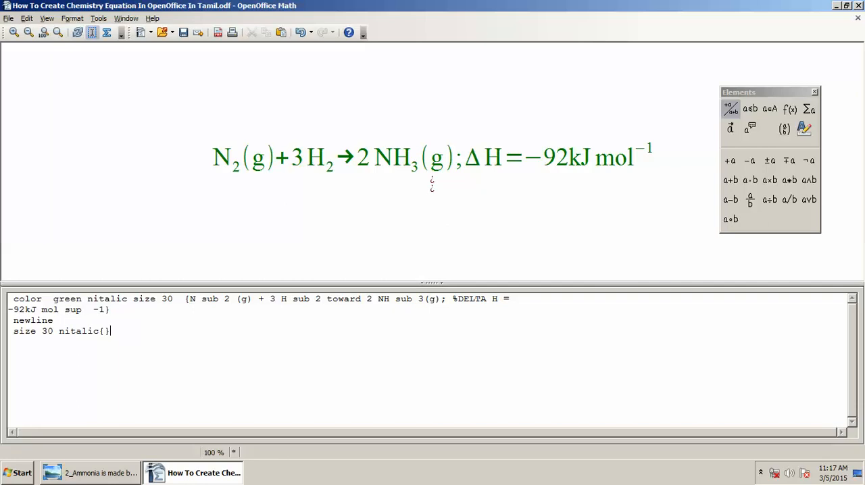
key("Left")
key("ctrl+s")
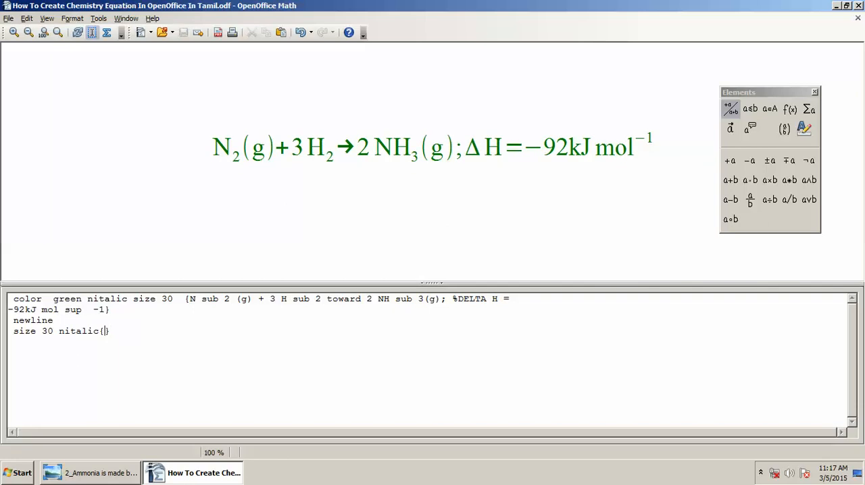
- Following the reference image, enter the first reactant BaCl sub 2 inside the second equation's braces
key("alt+Tab")
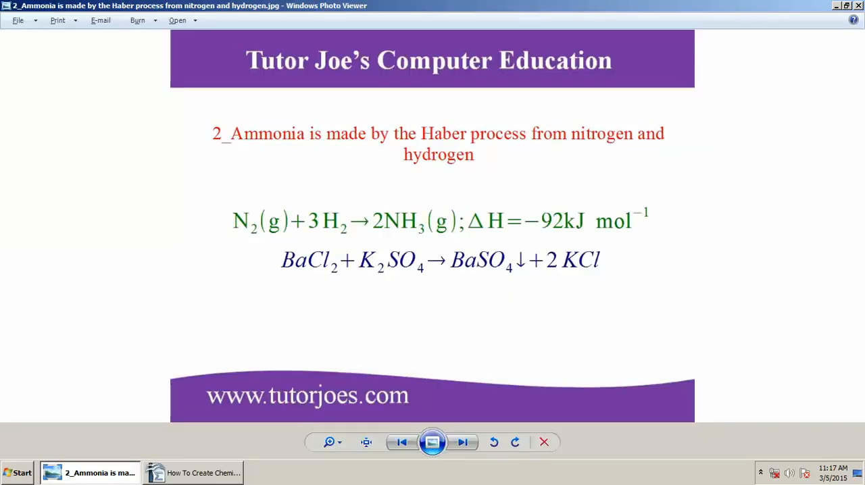
key("alt+Tab")
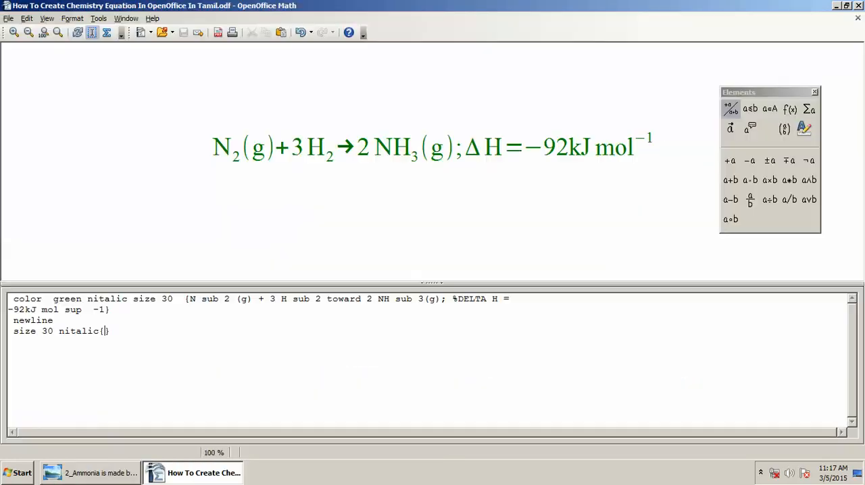
type("B")
type("aC")
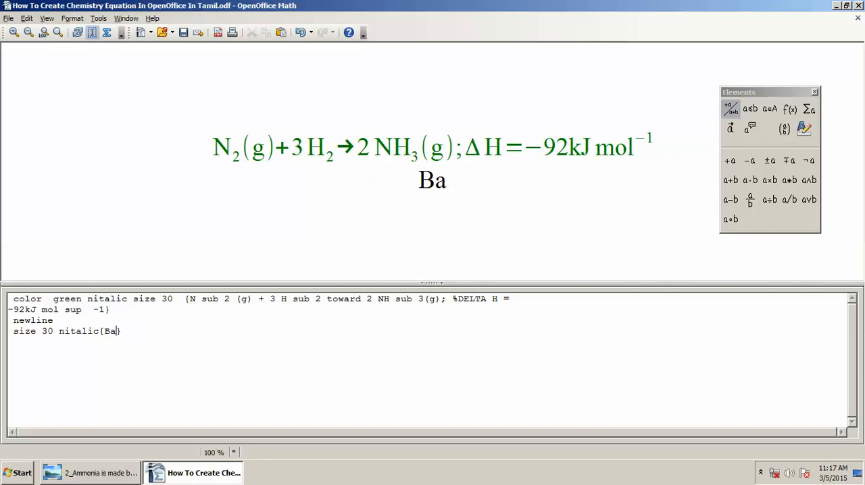
type("l")
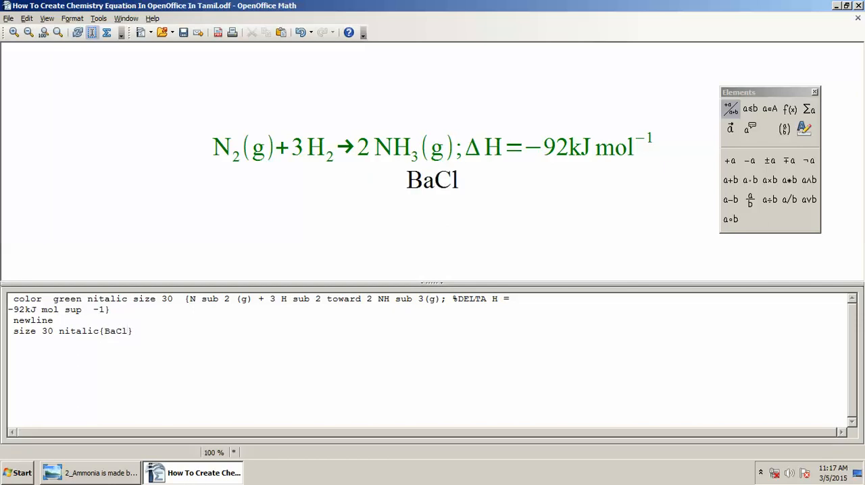
key("BackSpace")
type("sub")
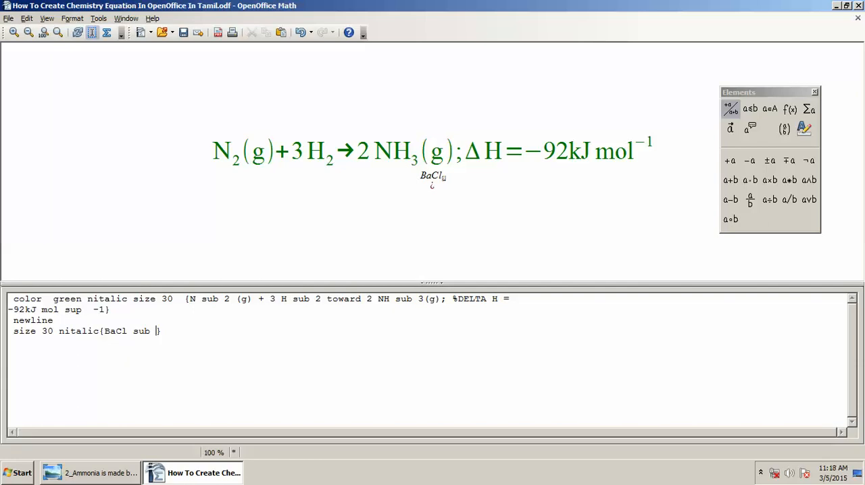
type(" 2")
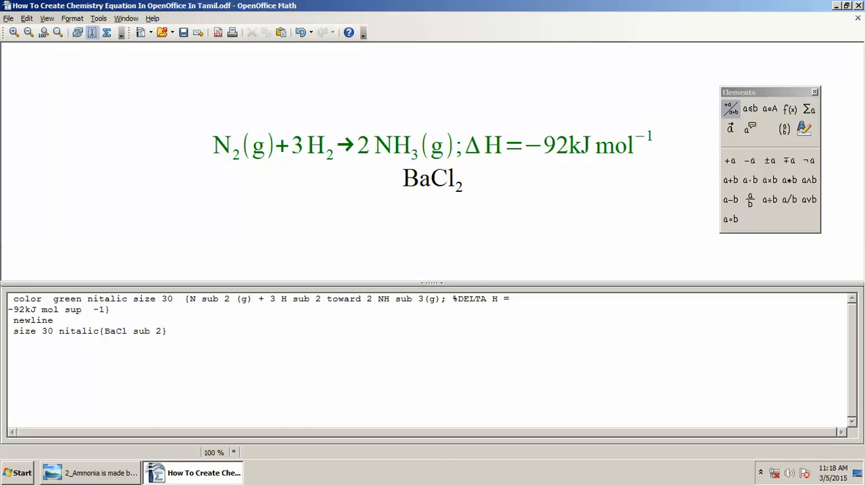
- Following the reference image, add a plus sign and K sub 2 after BaCl sub 2
key("alt+Tab")
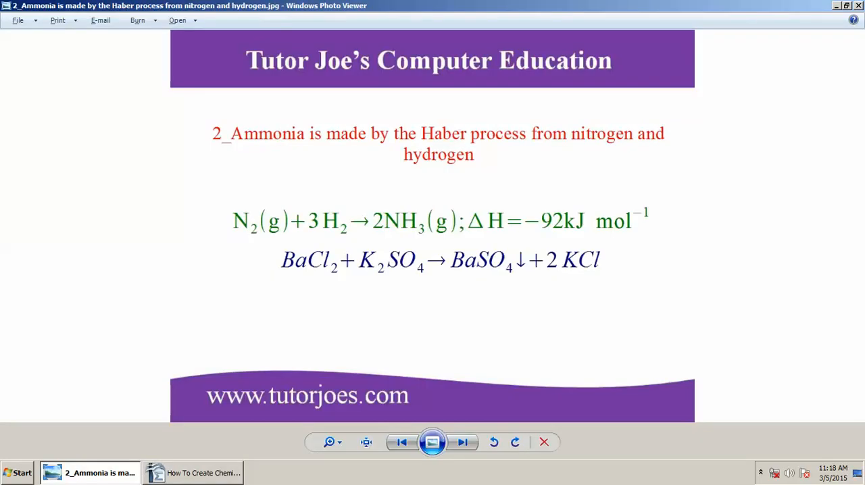
key("alt+Tab")
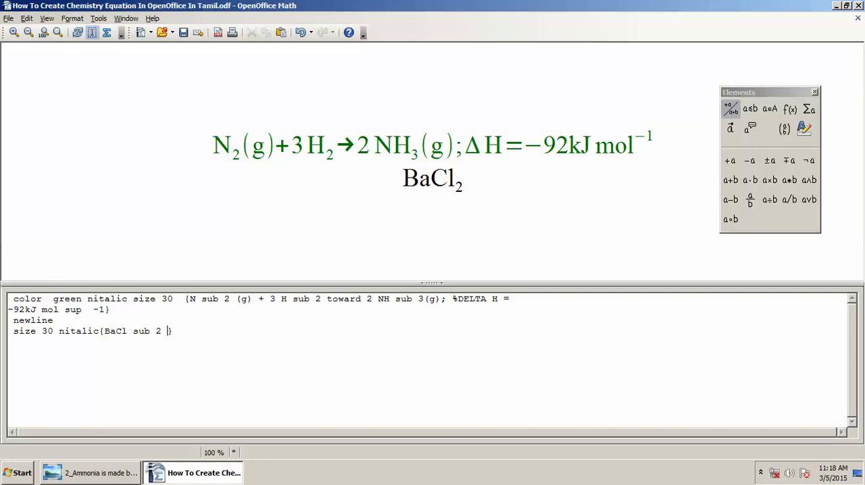
type("+ ")
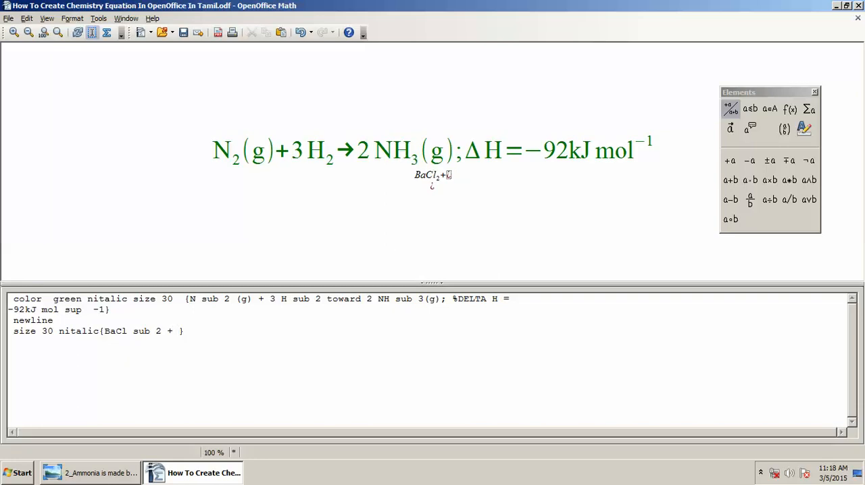
type("k")
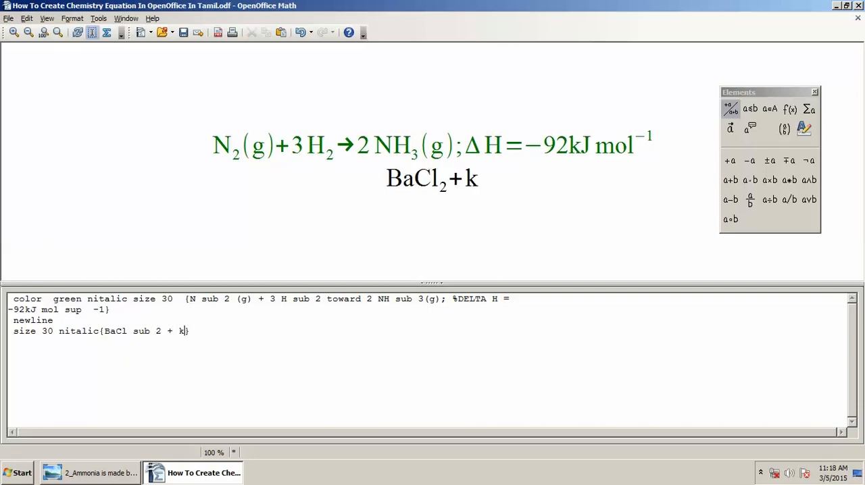
key("BackSpace")
type("K su")
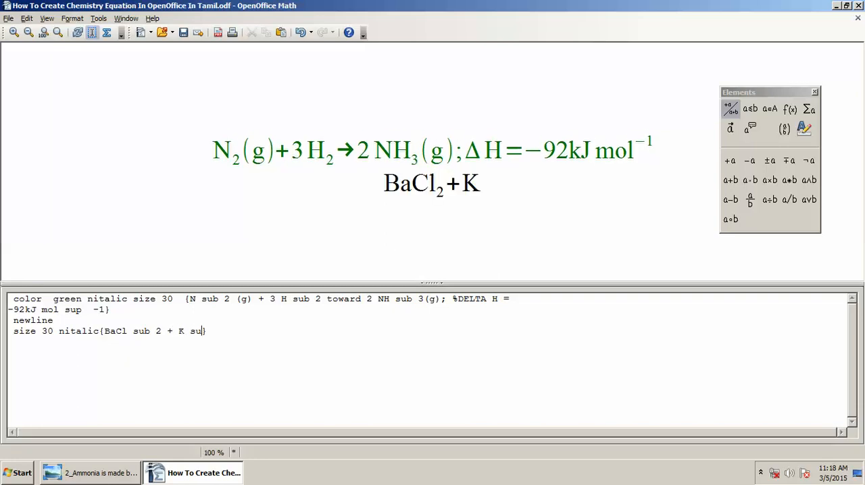
type("b ")
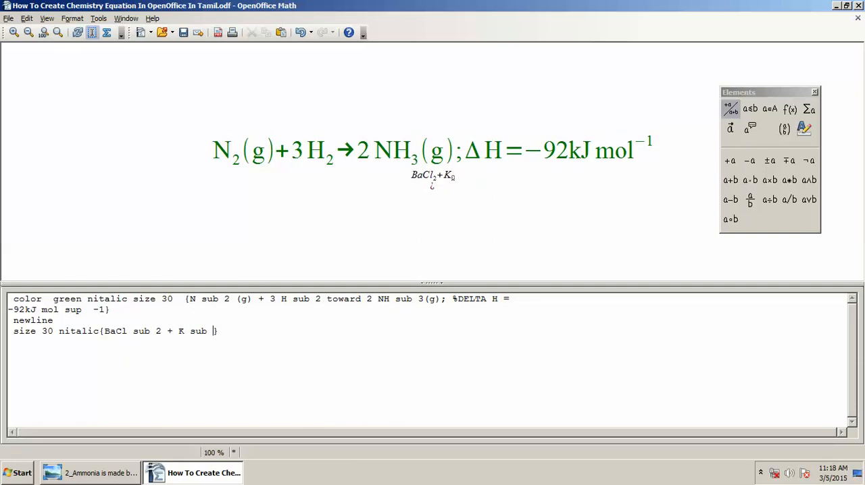
type("2 ")
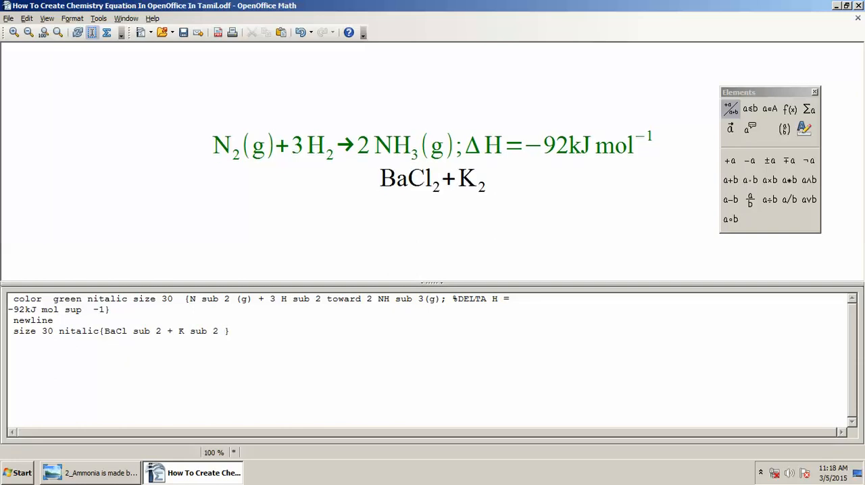
type("S")
- Following the reference image, complete the second reactant by adding SO sub 4 after K sub 2, with no space between S and O
key("alt+Tab")
key("alt+Tab")
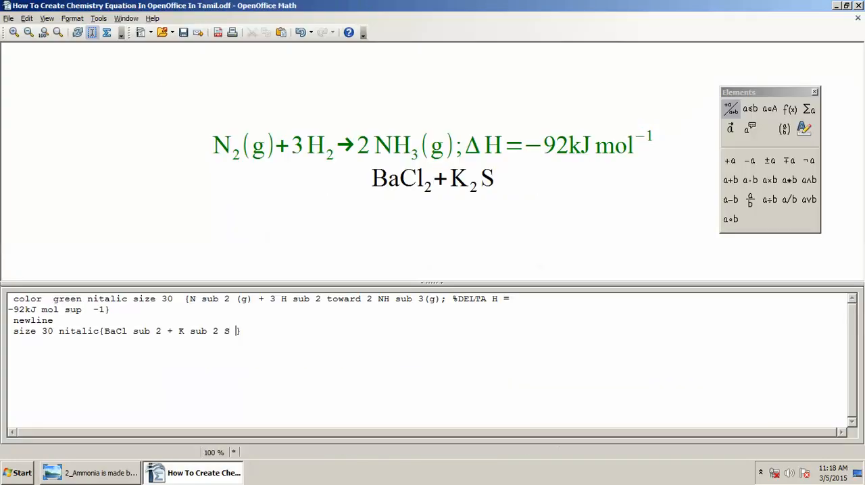
type("O")
key("BackSpace")
key("BackSpace")
key("BackSpace")
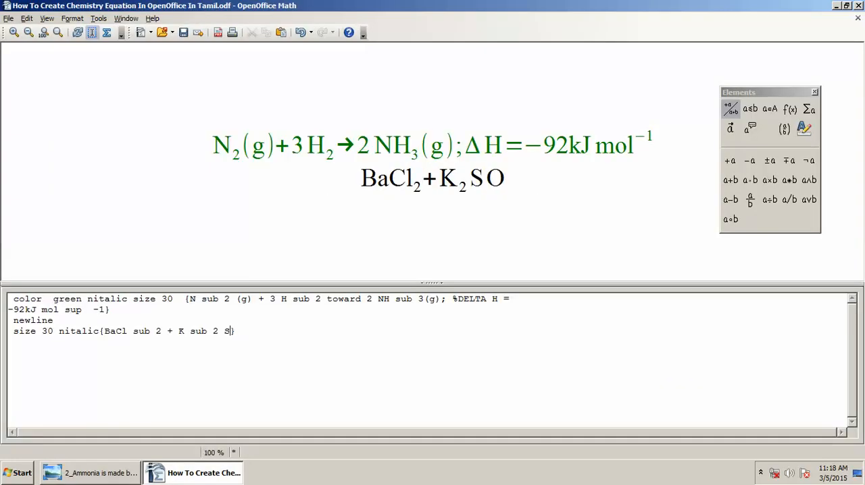
type("O su")
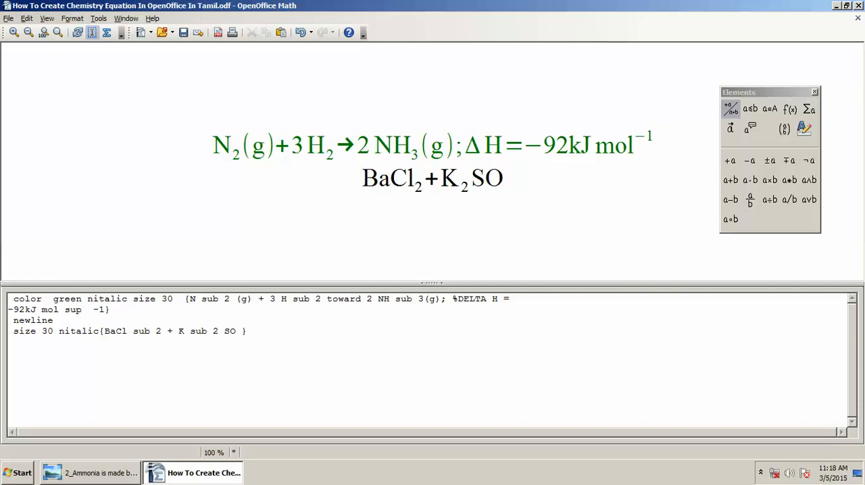
type("b 4")
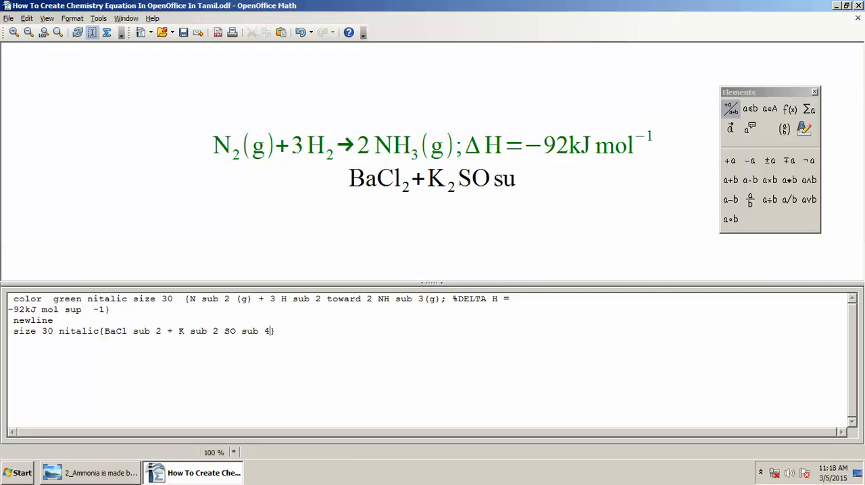
- After checking the reference image, add the toward reaction arrow after the second equation's reactants
key("alt+Tab")
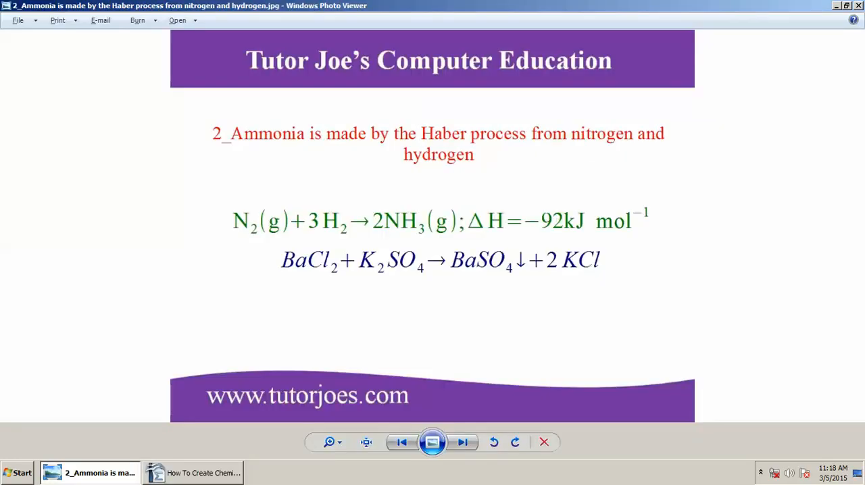
key("alt+Tab")
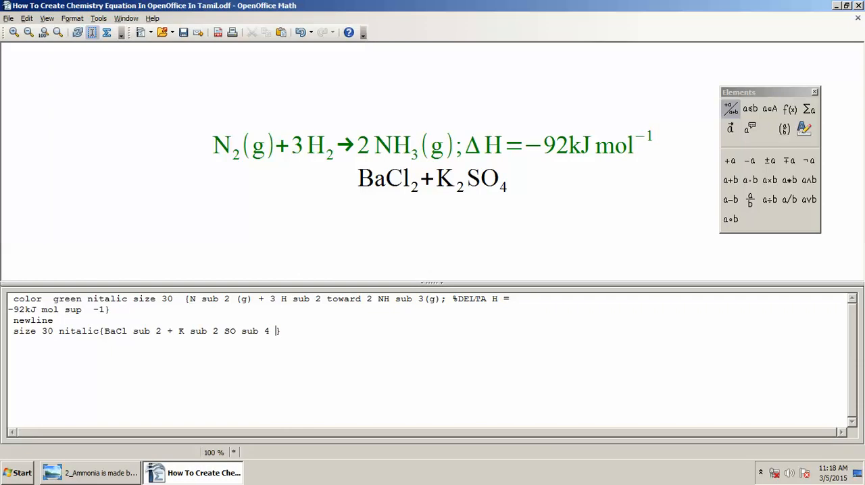
type("to")
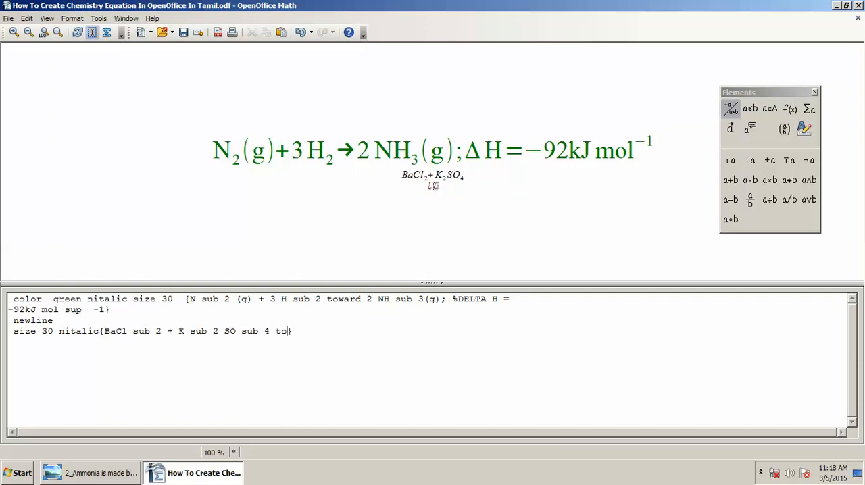
type("ward")
- Consult the reference image and enter the first product as BaSo sub 4 after the reaction arrow
key("alt+Tab")
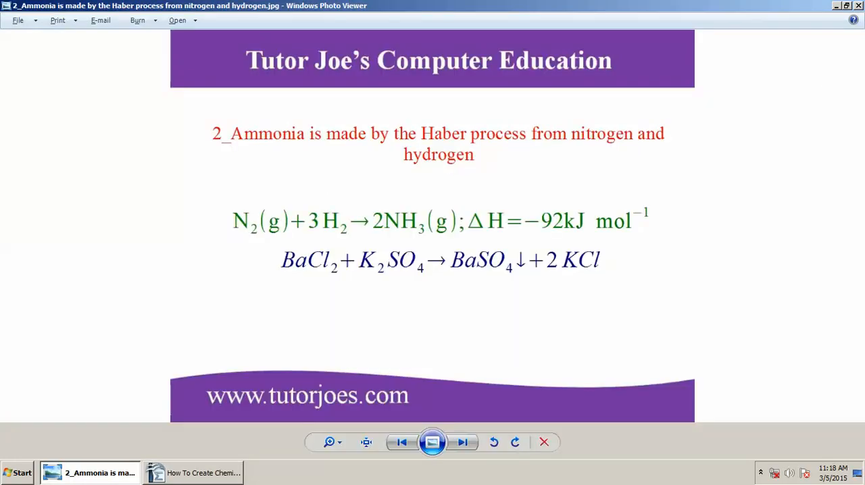
key("alt+Tab")
type("Ba")
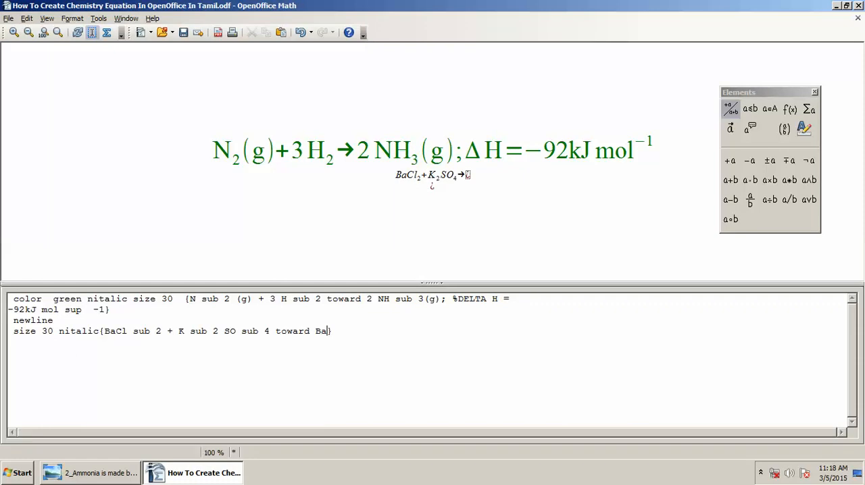
type("So")
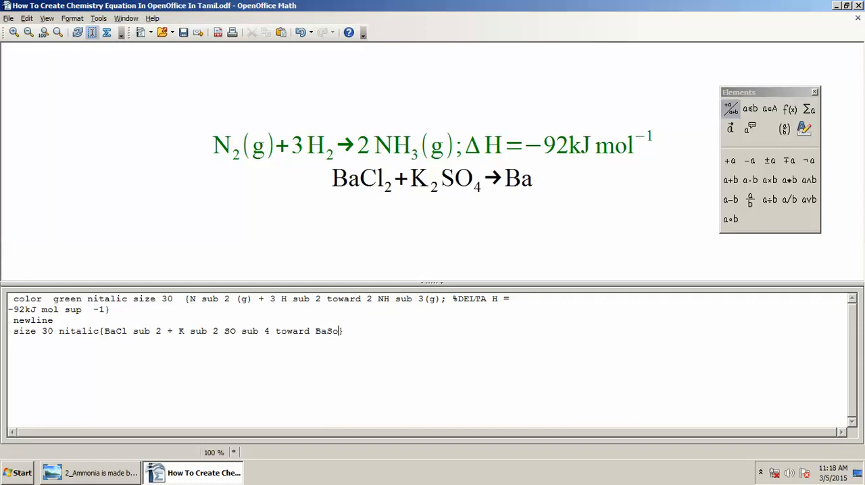
type(" sub 4")
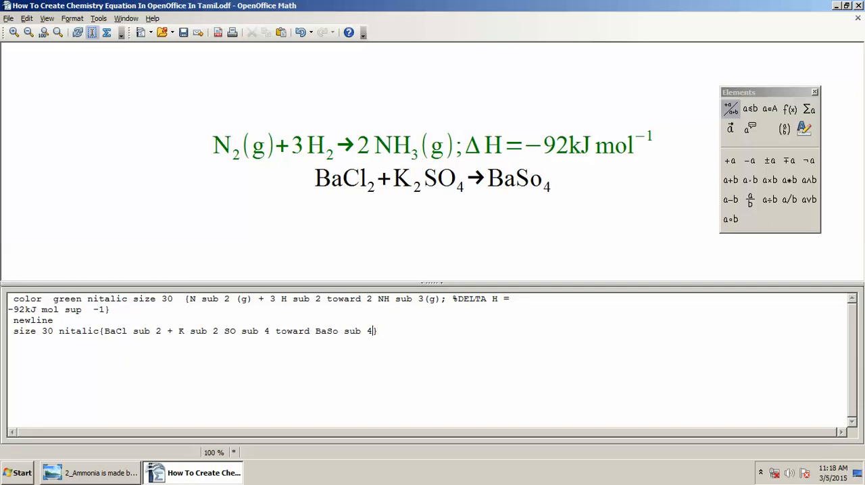
- Following the reference image, add the downarrow precipitate symbol after BaSo sub 4 and save the document
key("alt+Tab")
key("alt+Tab")
type("downarrow")
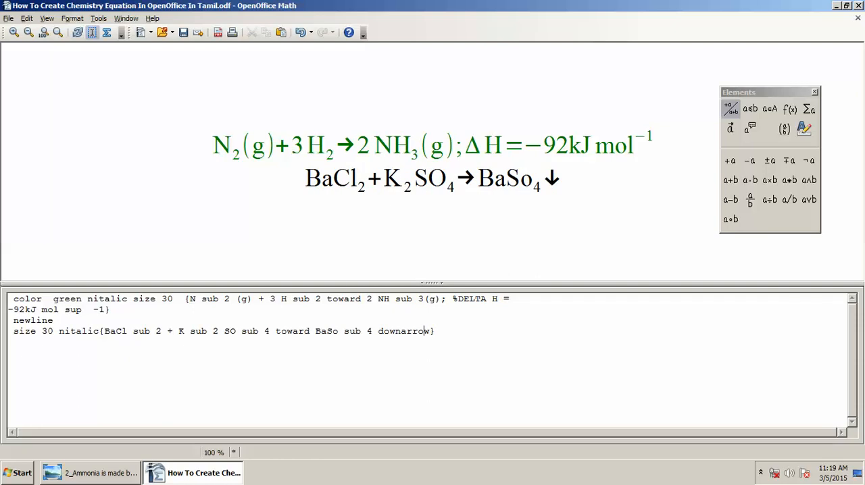
key("ctrl+s")
- Following the reference image, add + 2 KCl after the downarrow symbol, inside the closing brace of the second equation
key("Right")
key("Right")
key("Right")
key("Right")
key("Right")
key("Right")
key("Right")
key("alt+Tab")
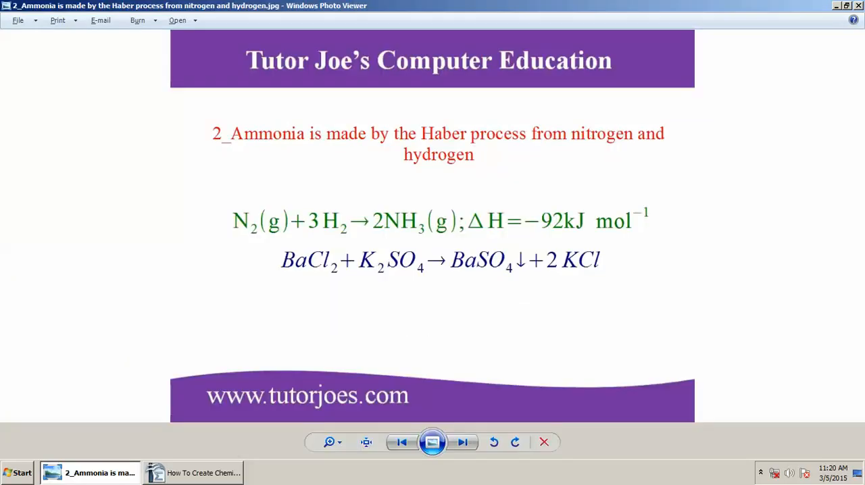
key("alt+Tab")
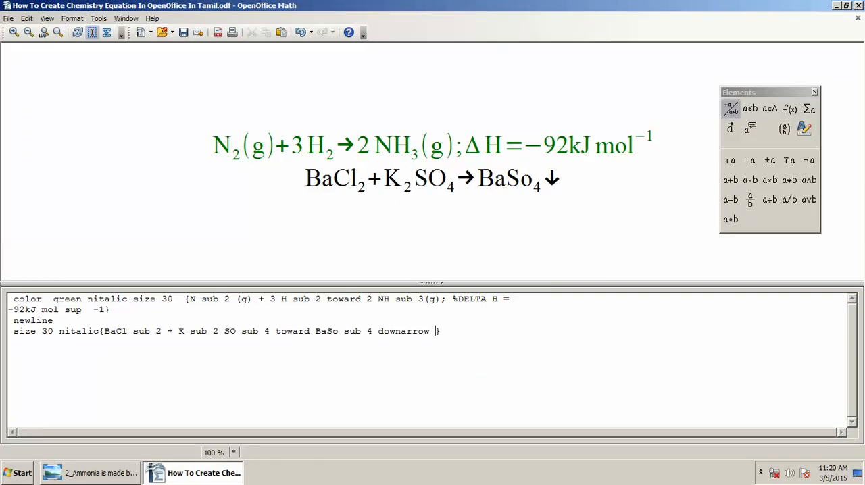
type("+ 2 ")
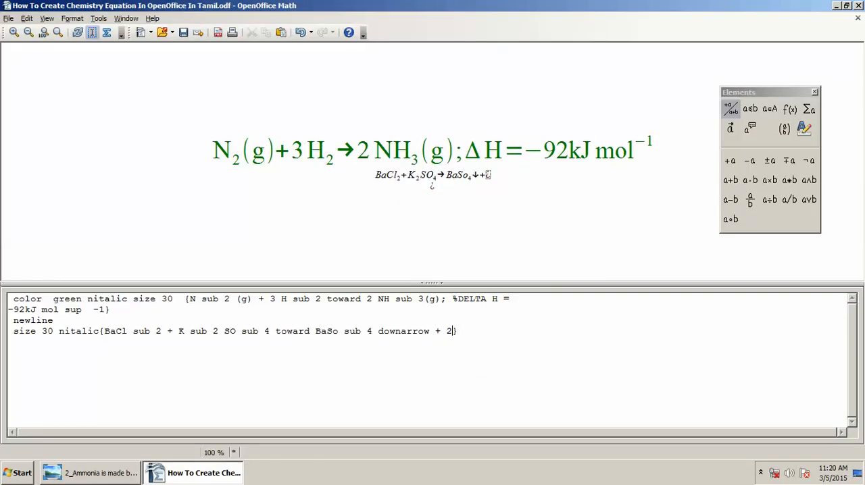
type("K")
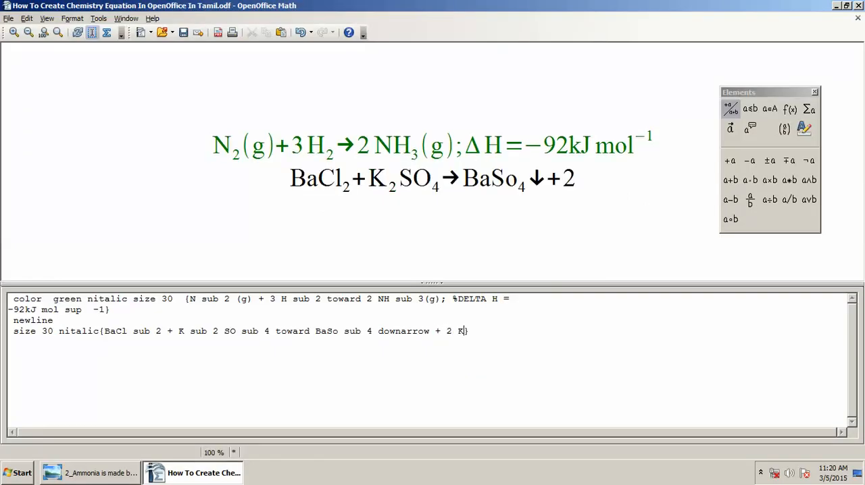
type("Cl")
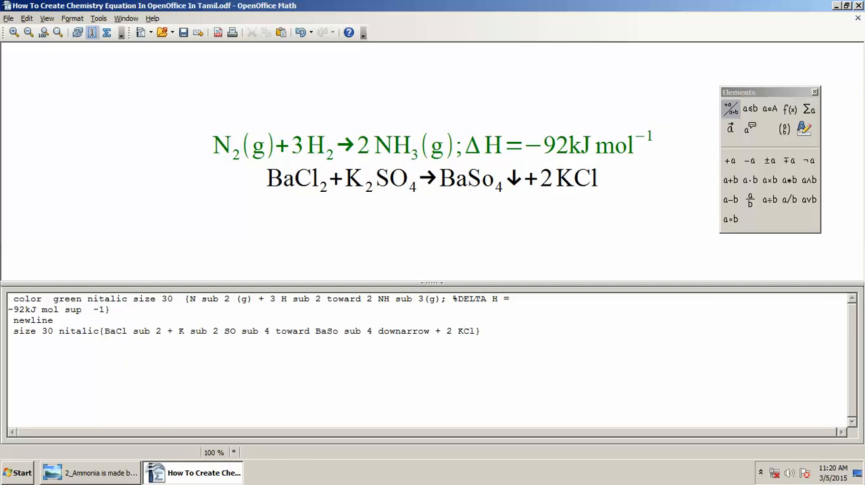
type("color ")
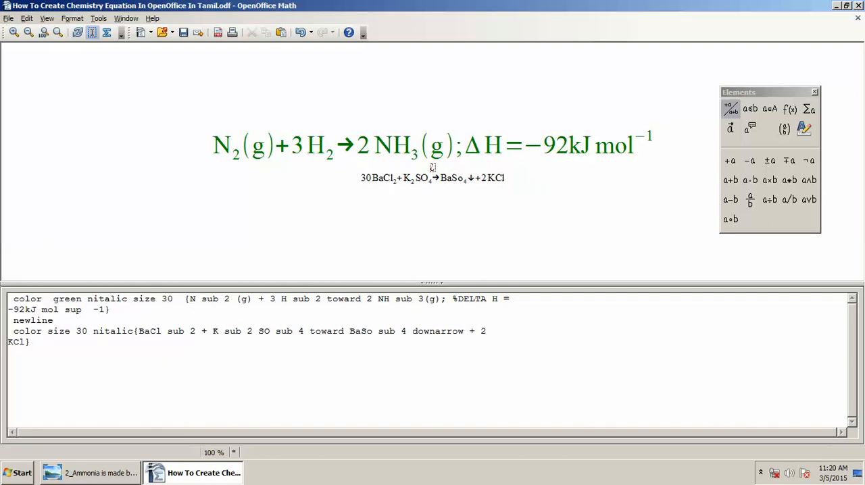
type("blue")
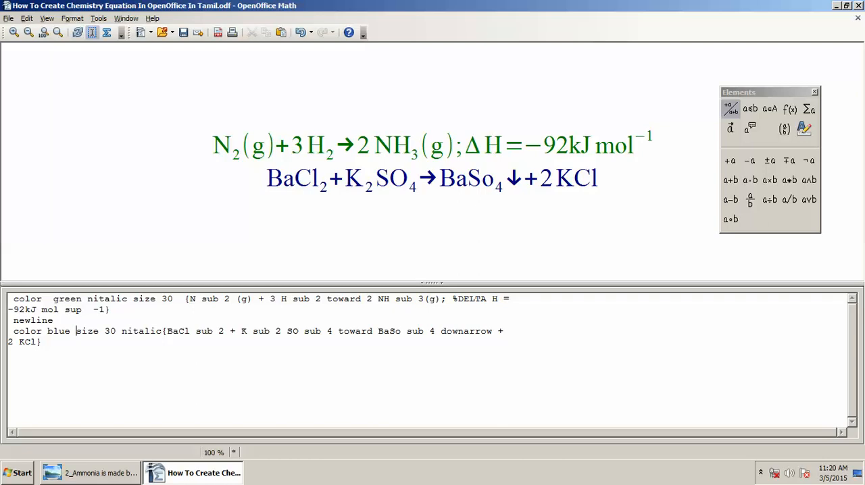
- Insert color blue before size 30 on the second equation line and compare the equation with the reference image
key("alt+Tab")
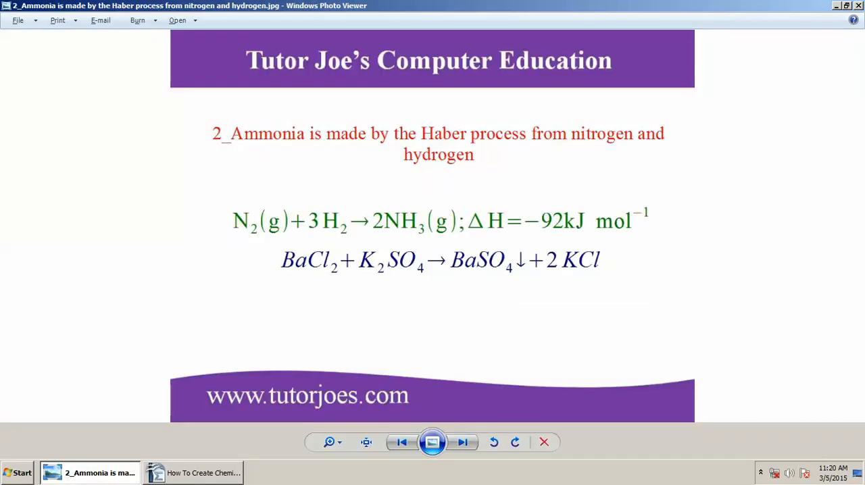